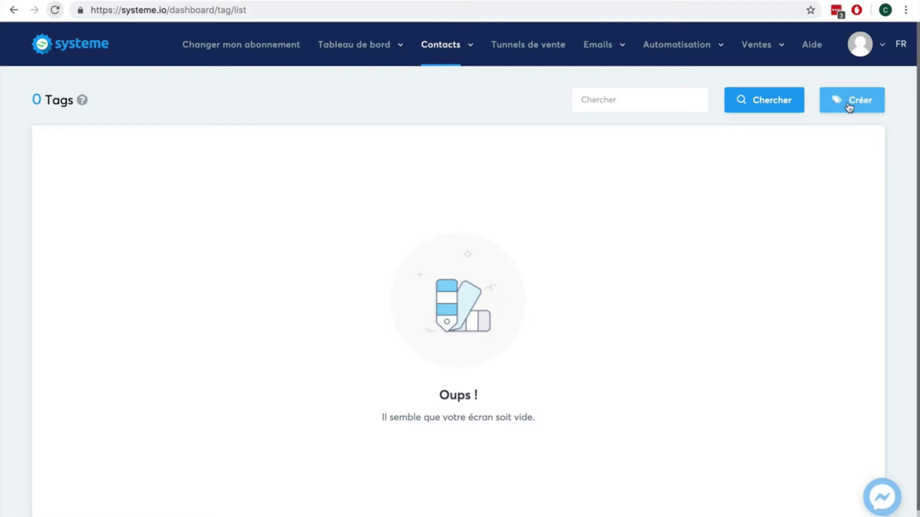
Create a tag named 'Client-ebook', then go to the sales funnels list.
{"action": "left_click", "coordinate": [849, 103]}
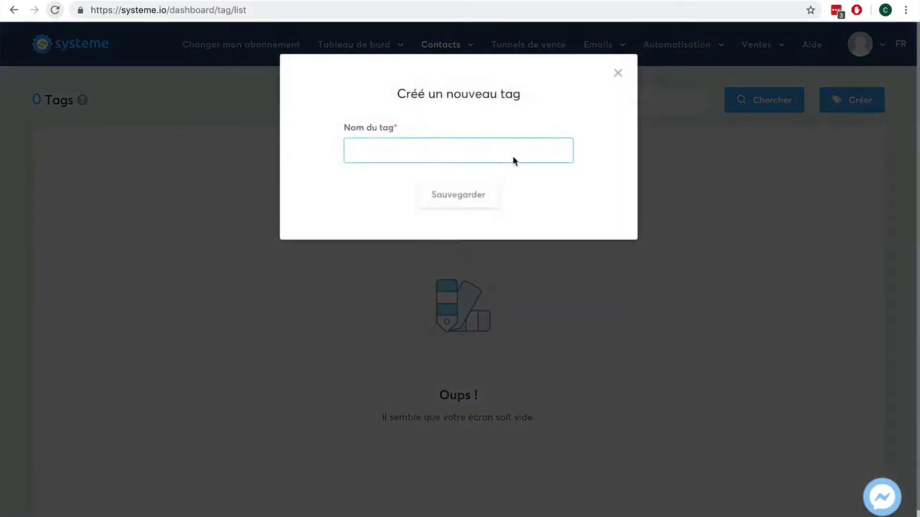
{"action": "left_click", "coordinate": [409, 151]}
{"action": "type", "text": "Client"}
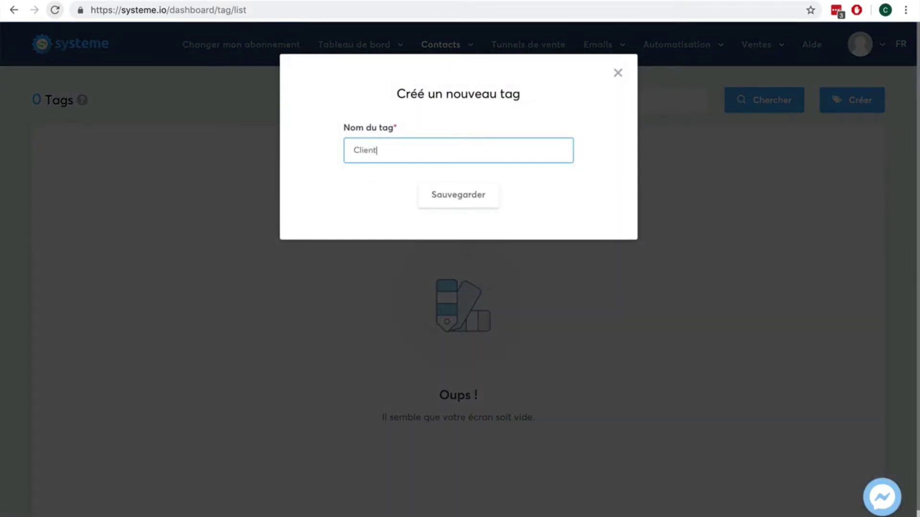
{"action": "type", "text": "-ebook"}
{"action": "left_click", "coordinate": [444, 198]}
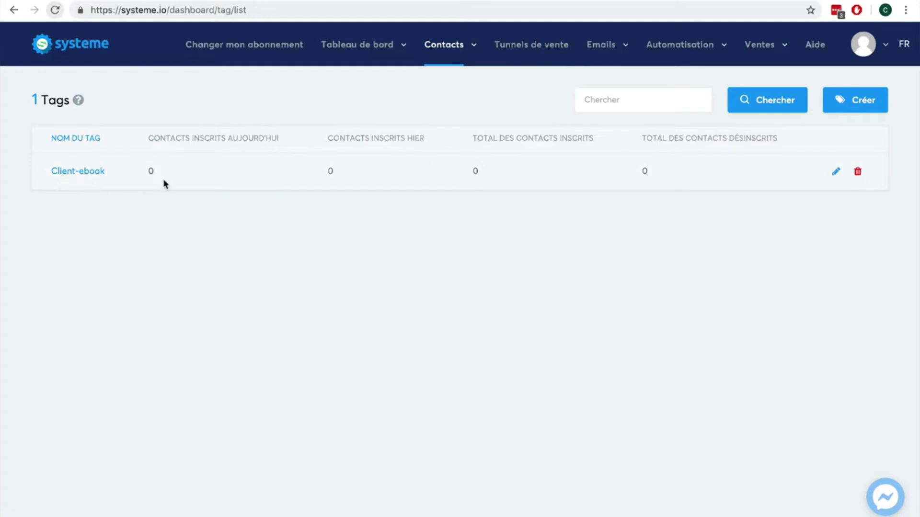
{"action": "left_click", "coordinate": [527, 44]}
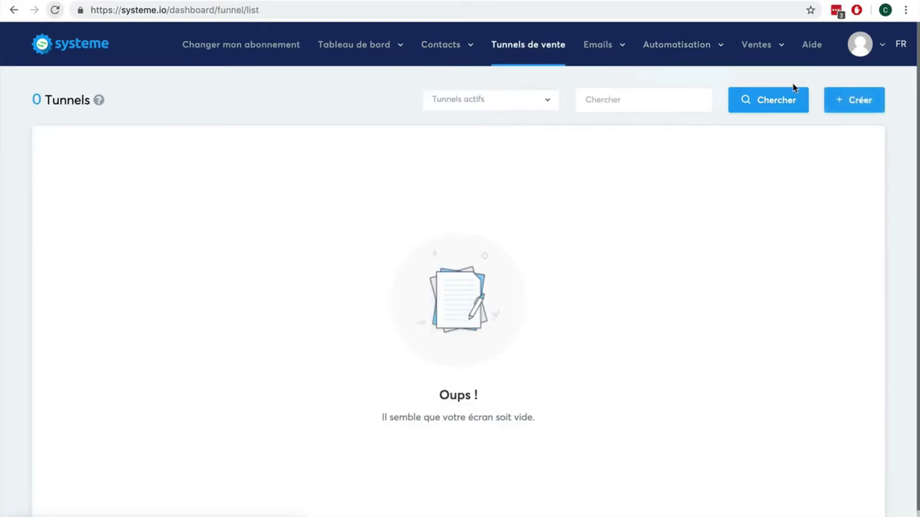
Create a 'Vendez vos produits' funnel named 'Vente ebook' using Euro currency.
{"action": "left_click", "coordinate": [843, 99]}
{"action": "left_click", "coordinate": [360, 137]}
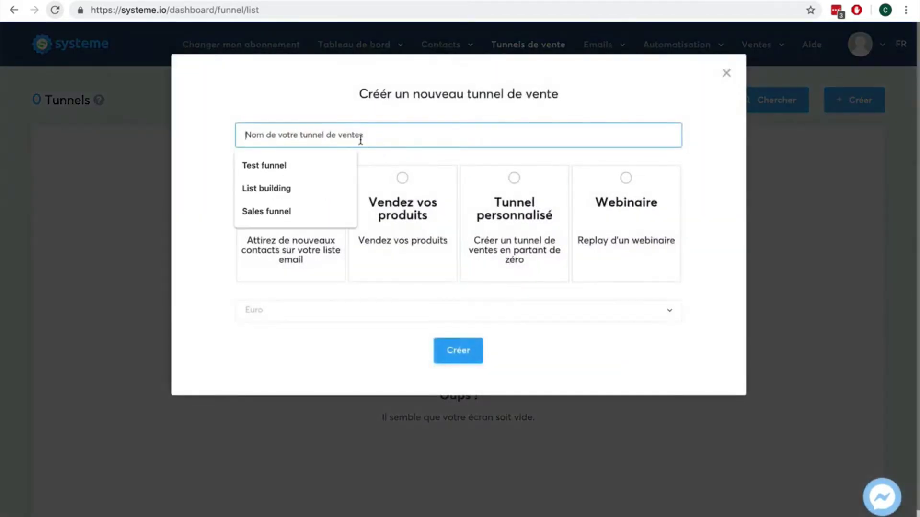
{"action": "type", "text": "Vente ebook"}
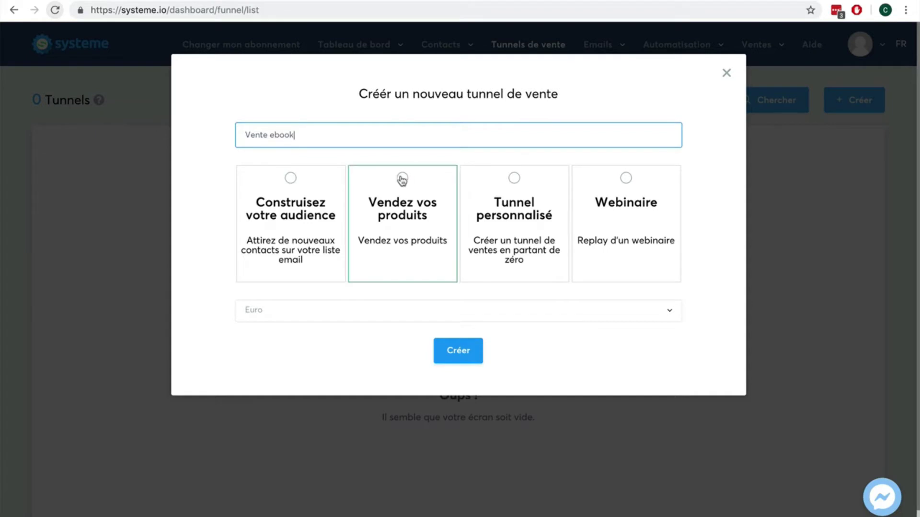
{"action": "left_click", "coordinate": [403, 179]}
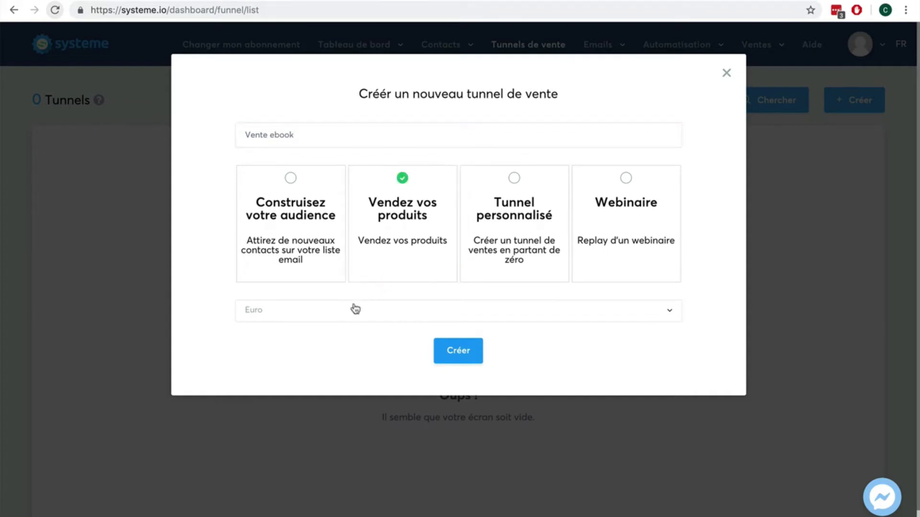
{"action": "left_click", "coordinate": [349, 319]}
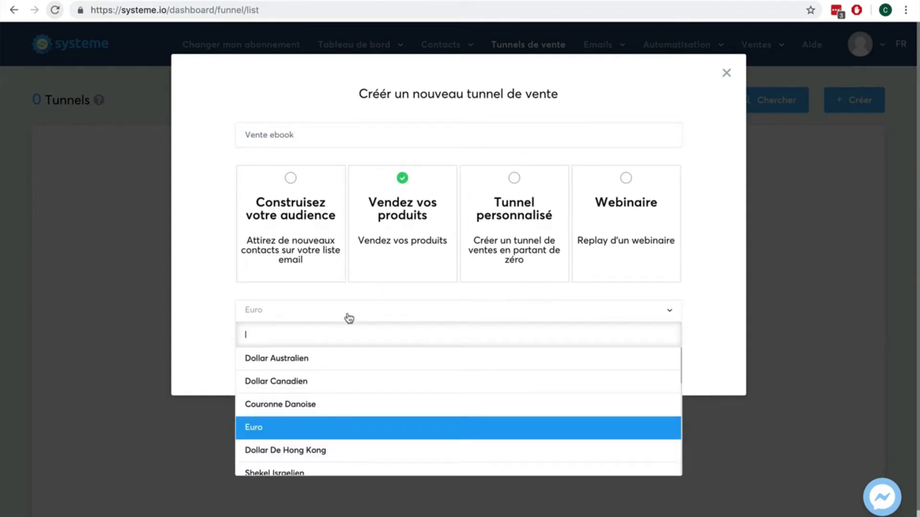
{"action": "left_click", "coordinate": [214, 315]}
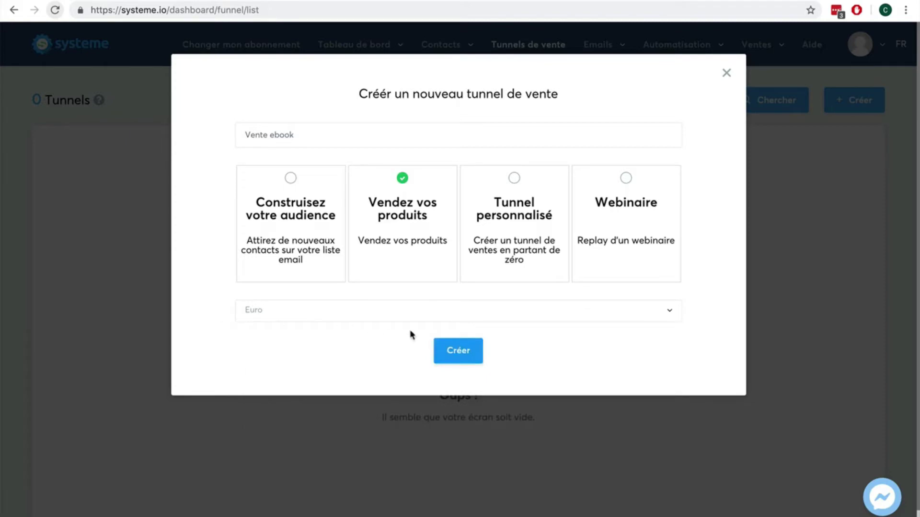
{"action": "left_click", "coordinate": [455, 351]}
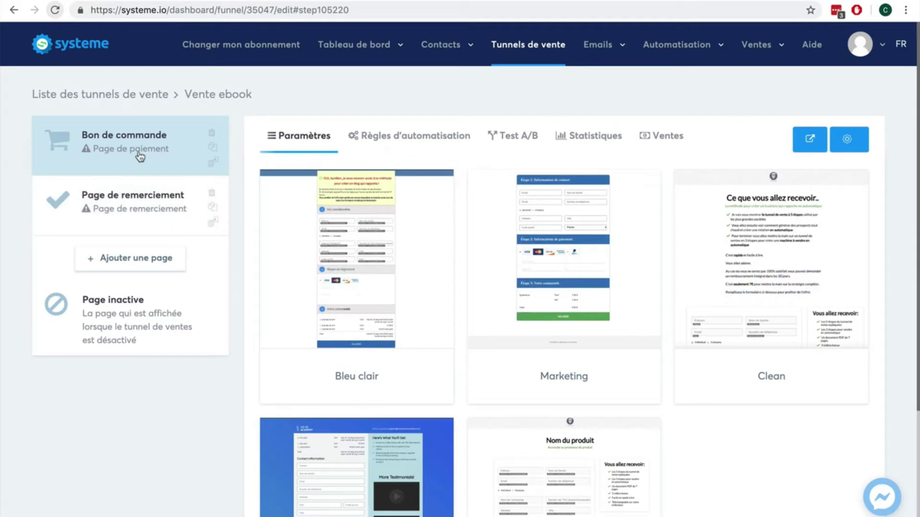
Apply the Clean template to the order-form step, review the page in the editor, and exit.
{"action": "mouse_move", "coordinate": [731, 247]}
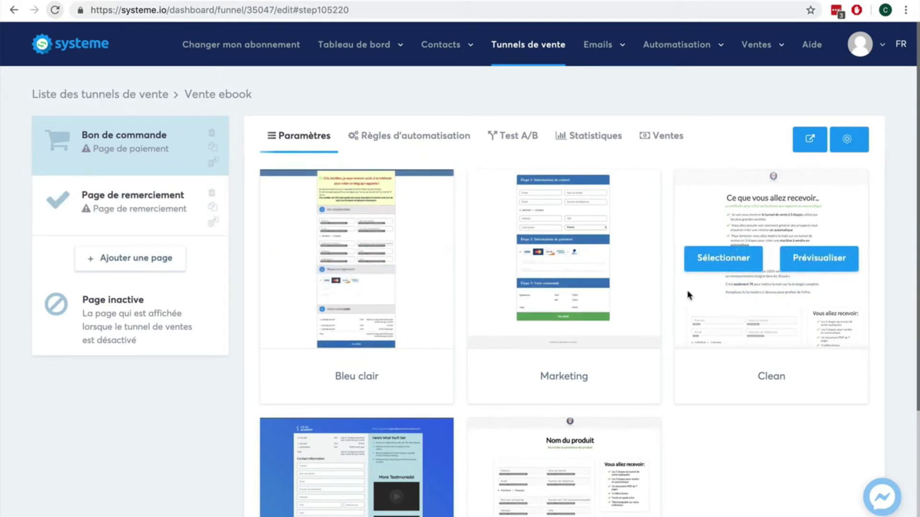
{"action": "left_click", "coordinate": [697, 261]}
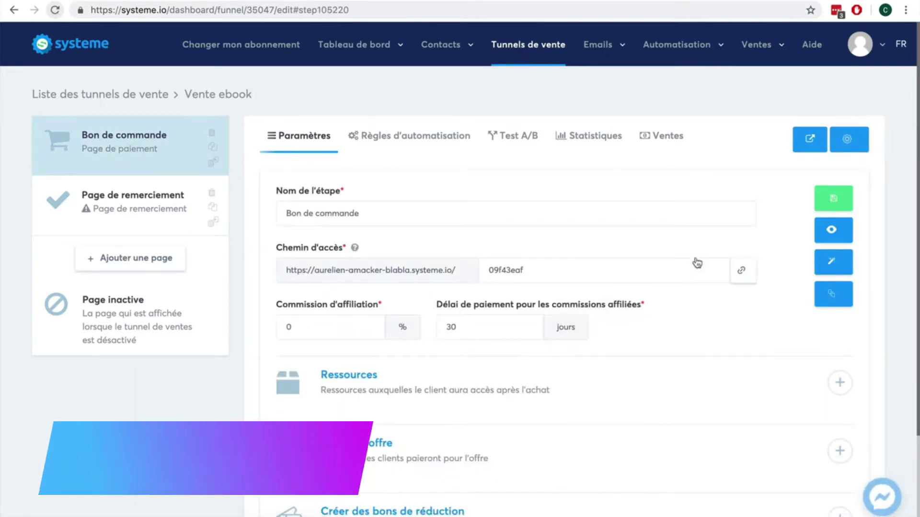
{"action": "left_click", "coordinate": [839, 261]}
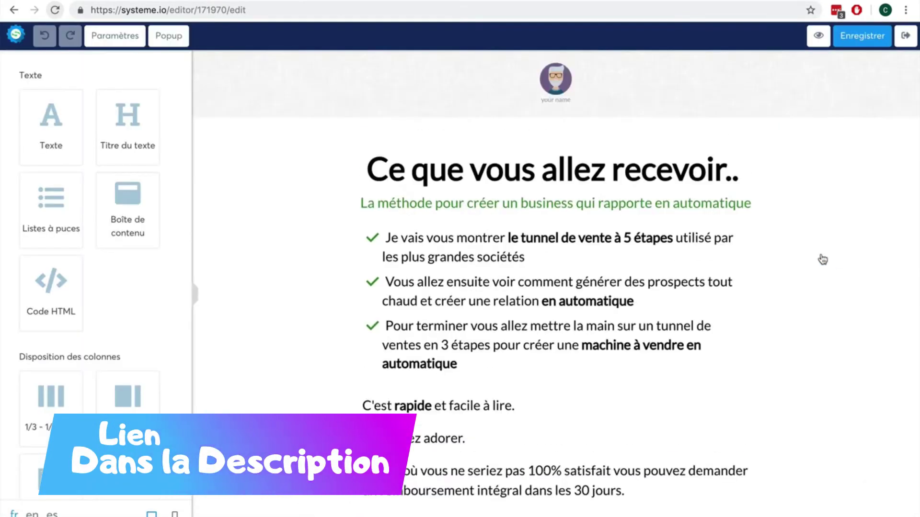
{"action": "scroll", "coordinate": [692, 255], "scroll_direction": "down", "scroll_amount": 15}
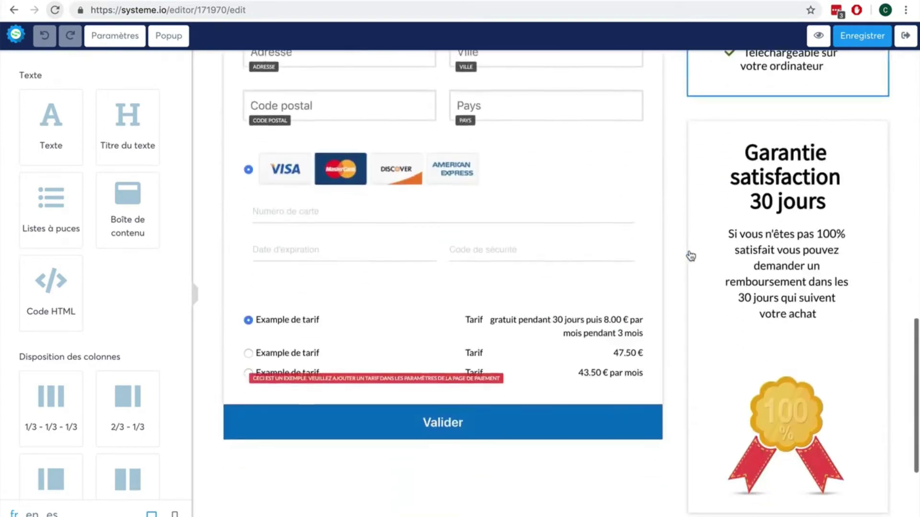
{"action": "scroll", "coordinate": [690, 254], "scroll_direction": "up", "scroll_amount": 10}
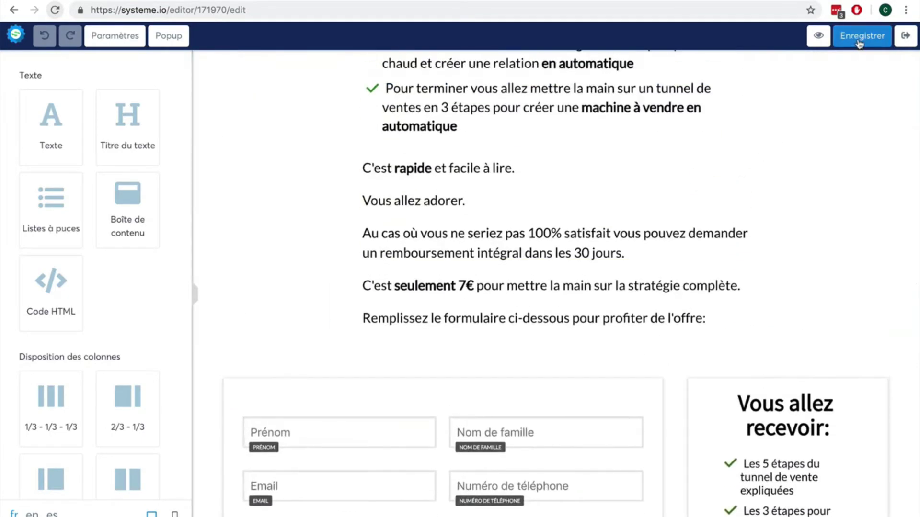
{"action": "left_click", "coordinate": [905, 36]}
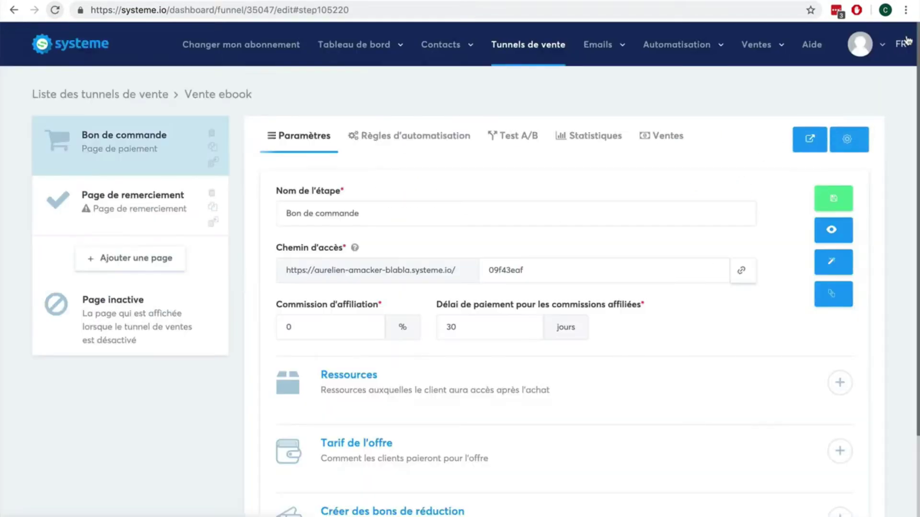
Give the thank-you step its Page de remerciement template and add a 'Page de vente' step first.
{"action": "left_click", "coordinate": [114, 197]}
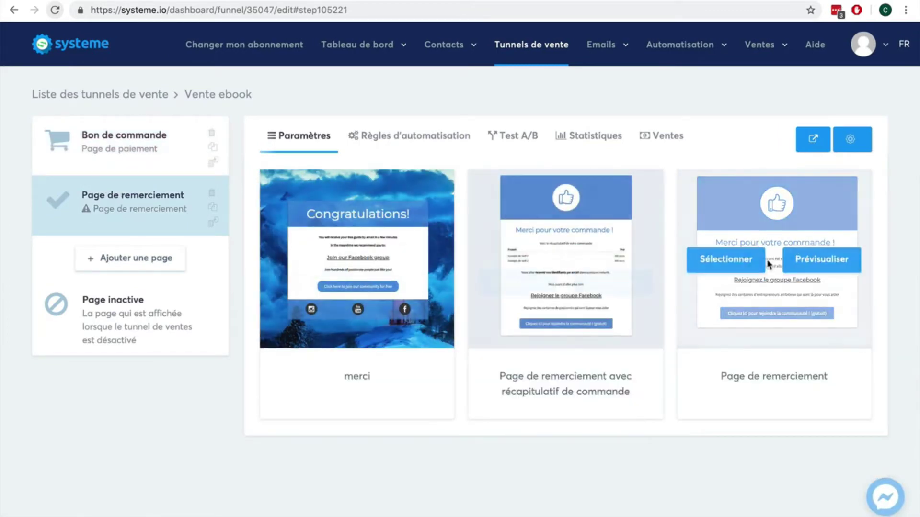
{"action": "left_click", "coordinate": [743, 263]}
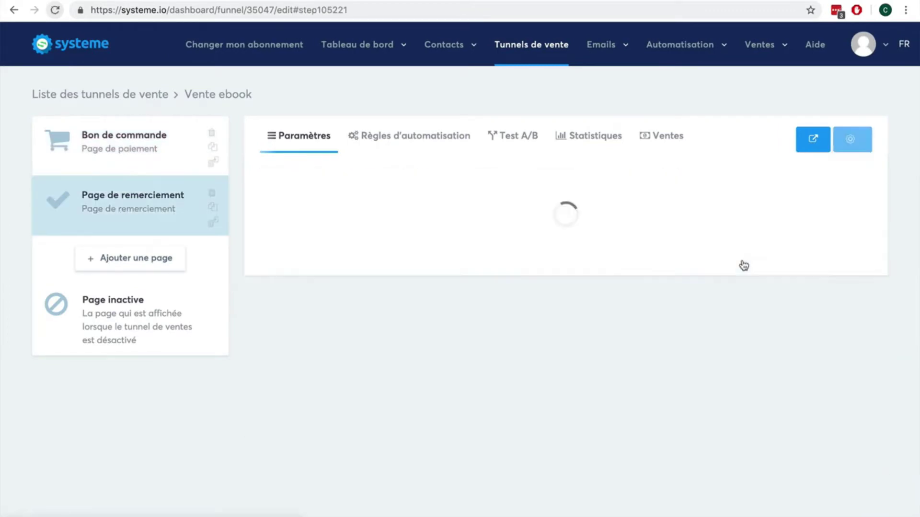
{"action": "left_click", "coordinate": [127, 262]}
{"action": "type", "text": "Page de vente"}
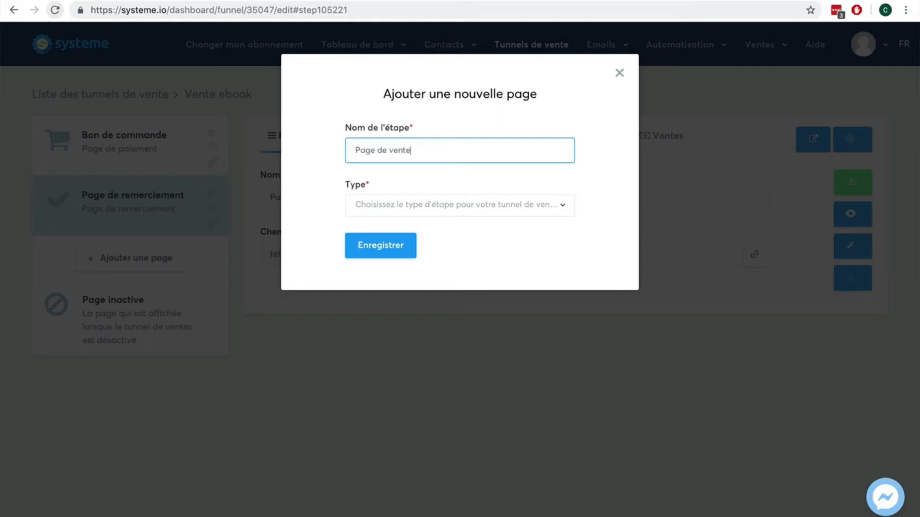
{"action": "left_click", "coordinate": [487, 205]}
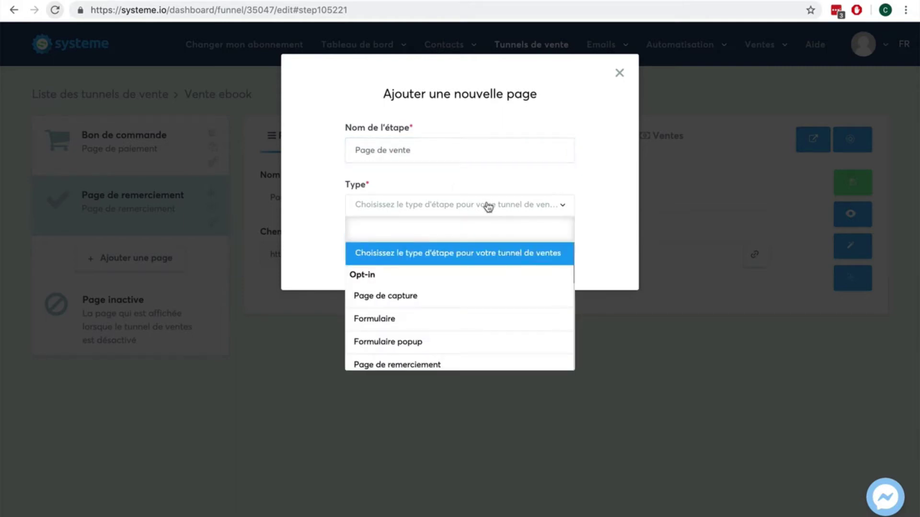
{"action": "scroll", "coordinate": [471, 299], "scroll_direction": "down", "scroll_amount": 2}
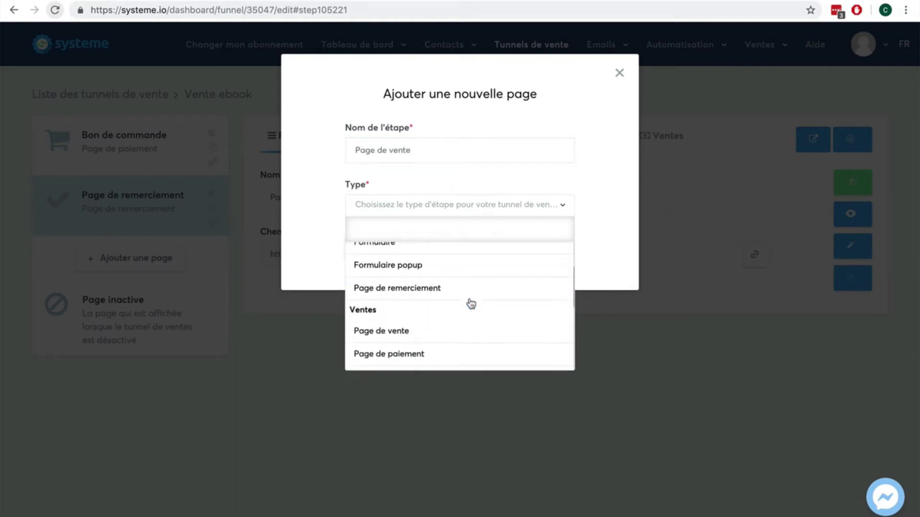
{"action": "scroll", "coordinate": [471, 303], "scroll_direction": "down", "scroll_amount": 1}
{"action": "left_click", "coordinate": [464, 279]}
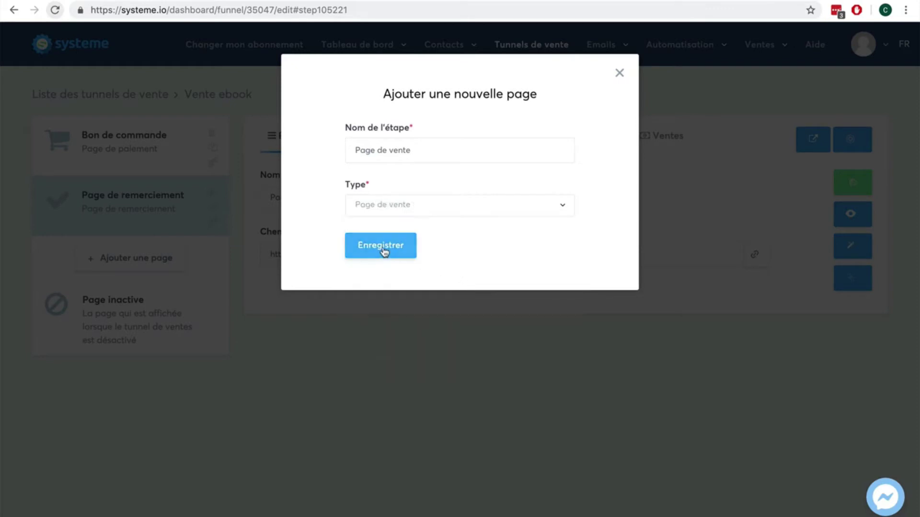
{"action": "left_click", "coordinate": [384, 250]}
{"action": "left_click_drag", "start_coordinate": [100, 257], "coordinate": [99, 128]}
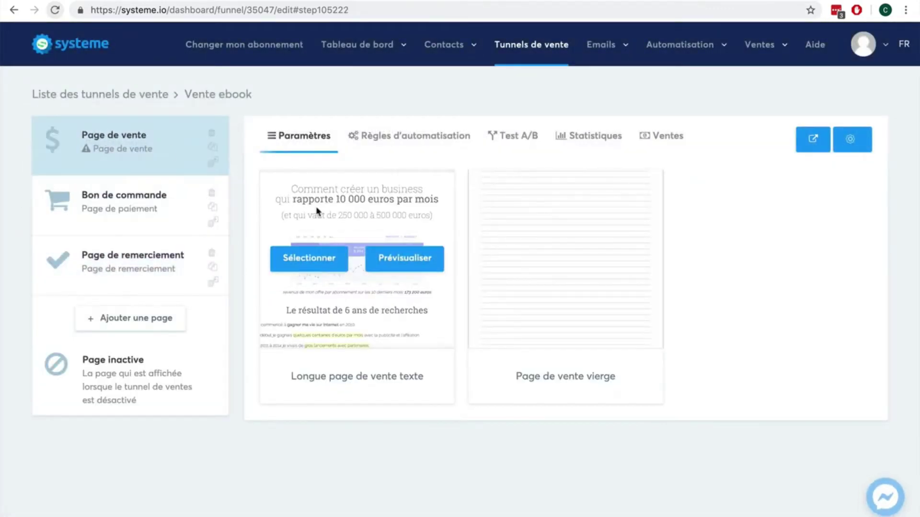
Apply the Longue page de vente texte template to the sales page, save, and view it live.
{"action": "left_click", "coordinate": [315, 261]}
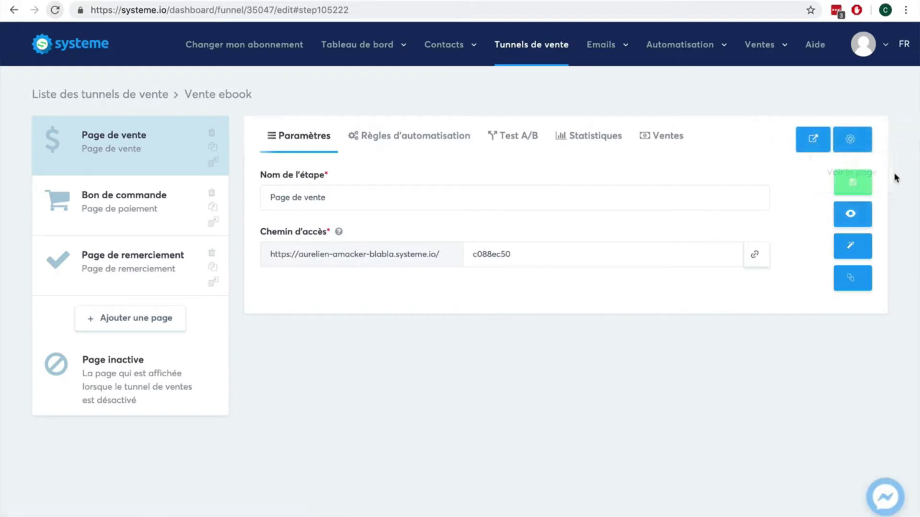
{"action": "left_click", "coordinate": [855, 186]}
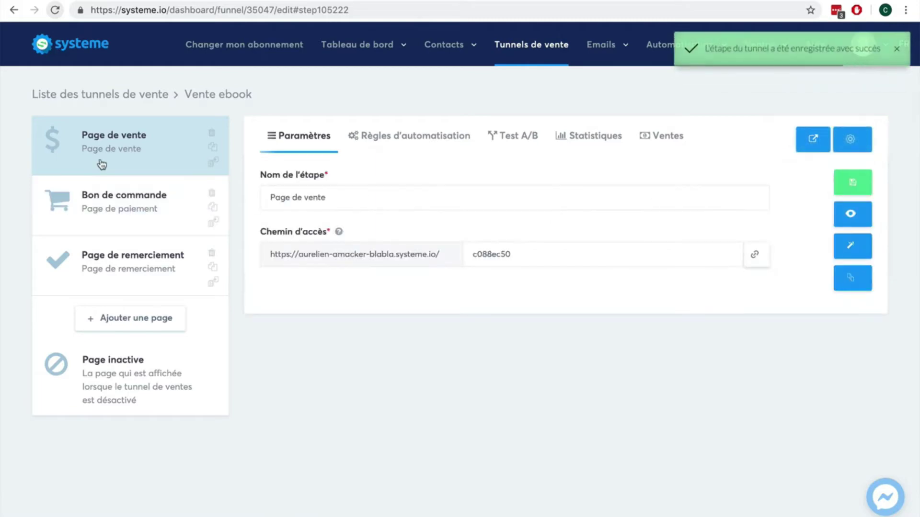
{"action": "left_click", "coordinate": [851, 213]}
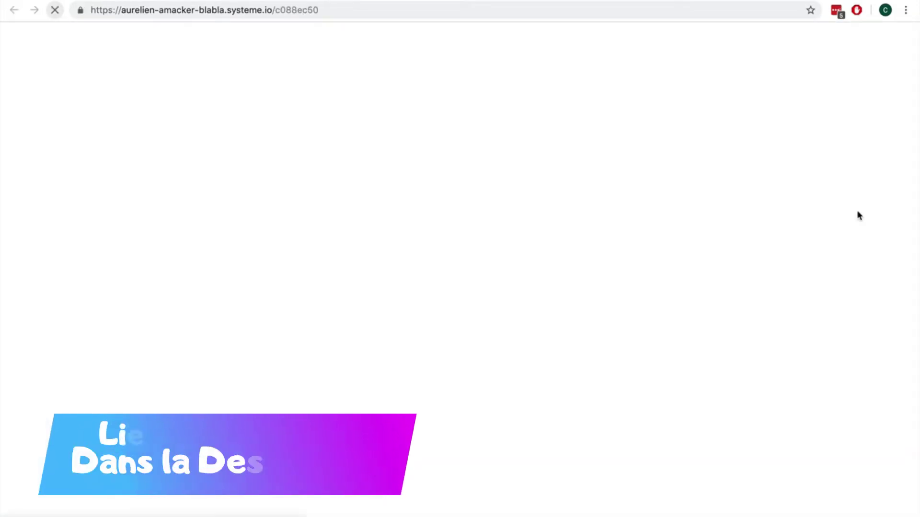
{"action": "scroll", "coordinate": [519, 268], "scroll_direction": "down", "scroll_amount": 7}
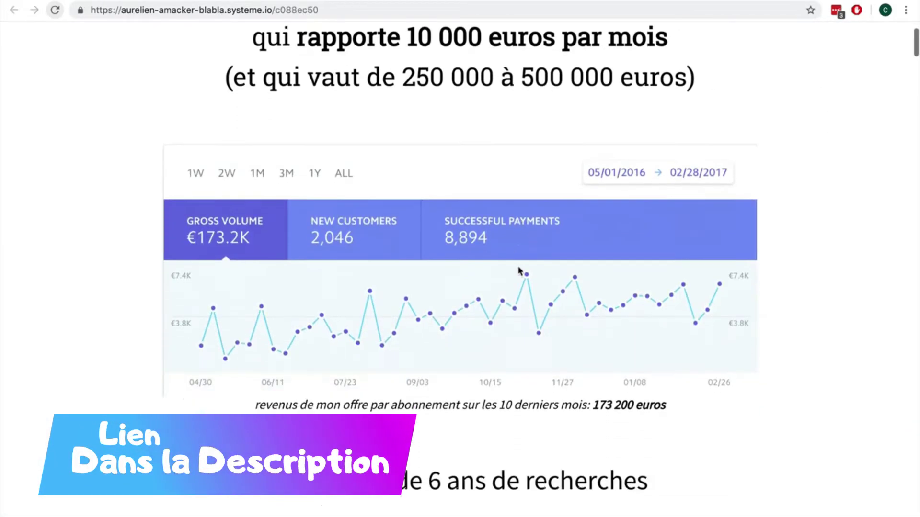
{"action": "scroll", "coordinate": [519, 270], "scroll_direction": "down", "scroll_amount": 19}
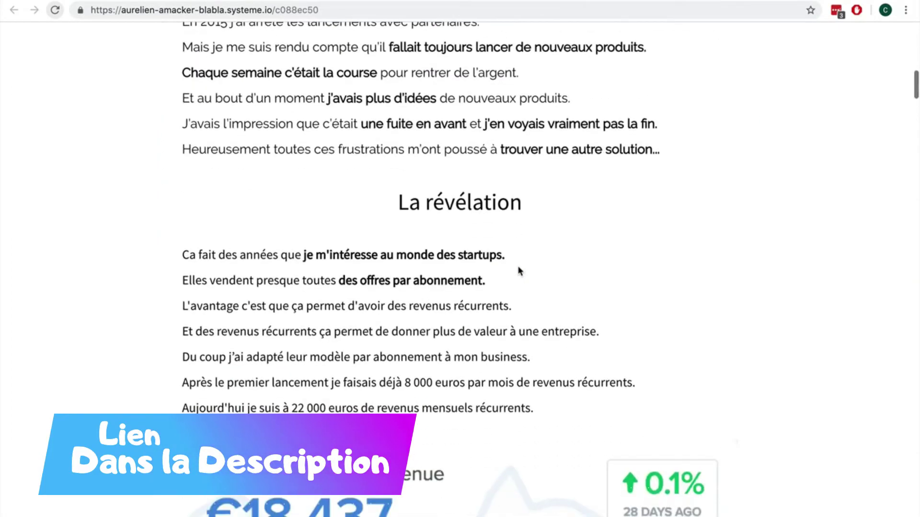
{"action": "scroll", "coordinate": [520, 270], "scroll_direction": "down", "scroll_amount": 20}
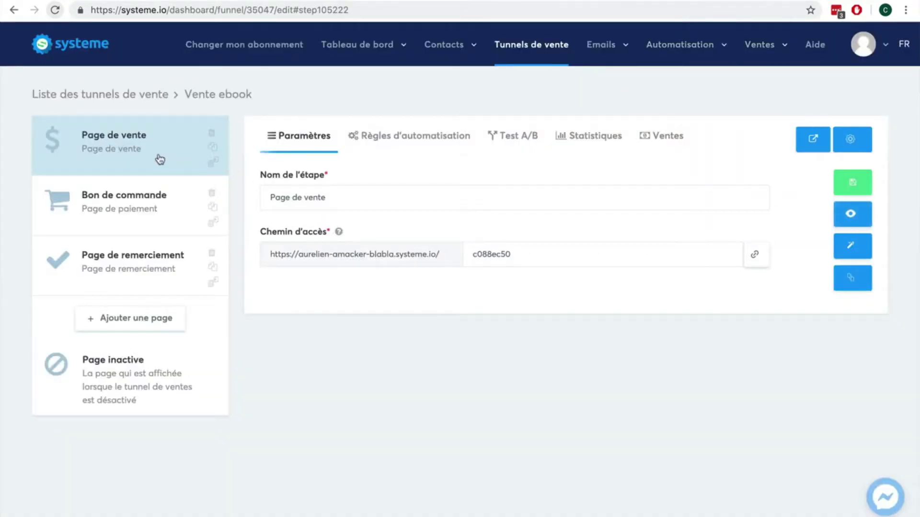
Review the Bon de commande settings: 0% affiliate commission and 30-day payment delay.
{"action": "left_click", "coordinate": [142, 203]}
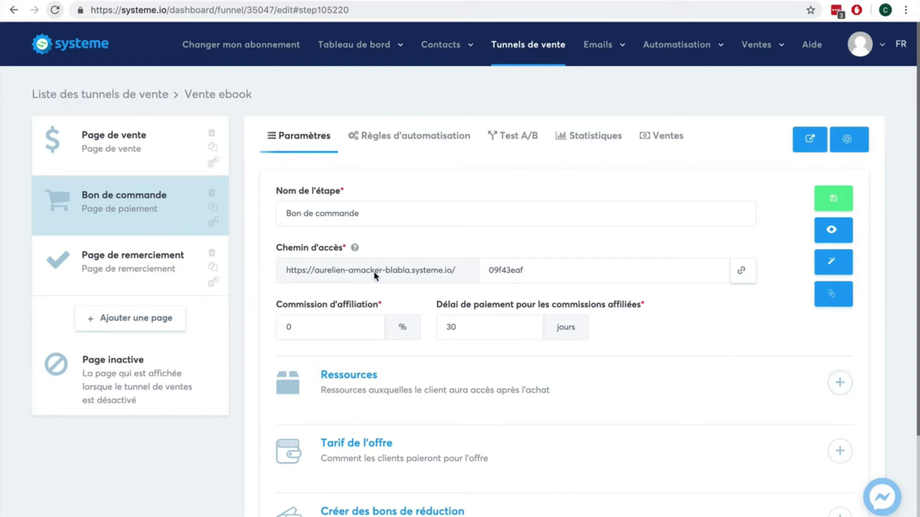
{"action": "scroll", "coordinate": [870, 350], "scroll_direction": "down", "scroll_amount": 2}
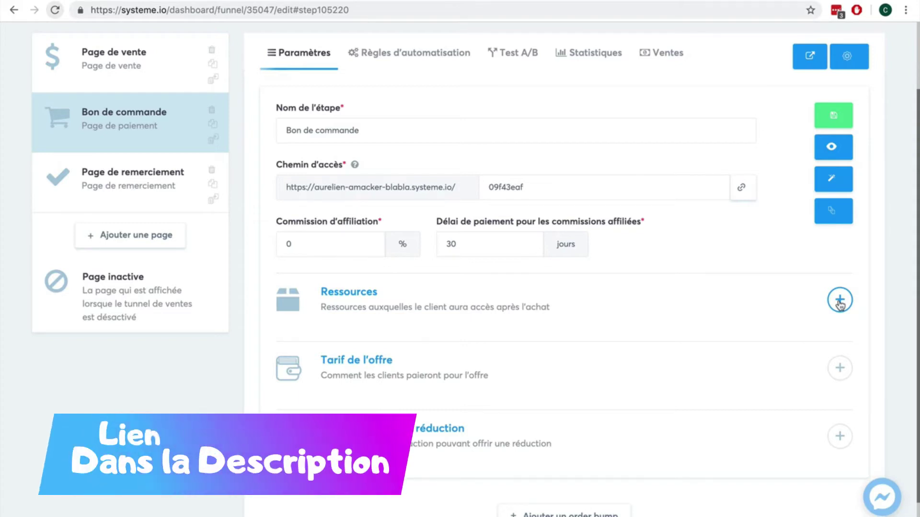
{"action": "scroll", "coordinate": [788, 281], "scroll_direction": "up", "scroll_amount": 3}
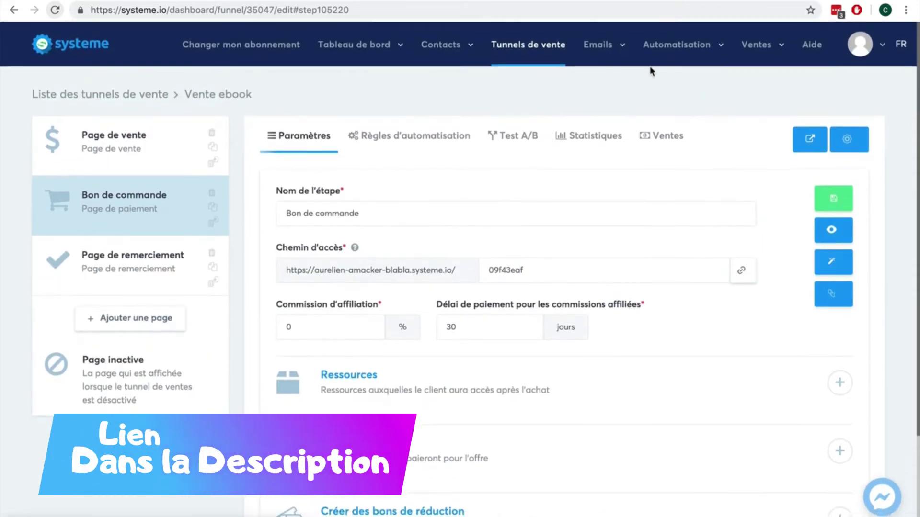
{"action": "mouse_move", "coordinate": [649, 48]}
{"action": "mouse_move", "coordinate": [757, 44]}
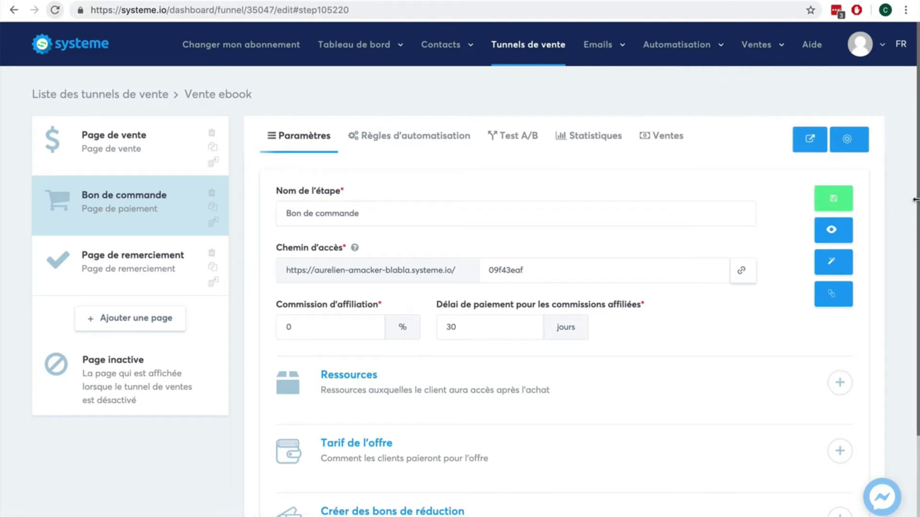
{"action": "scroll", "coordinate": [899, 236], "scroll_direction": "down", "scroll_amount": 2}
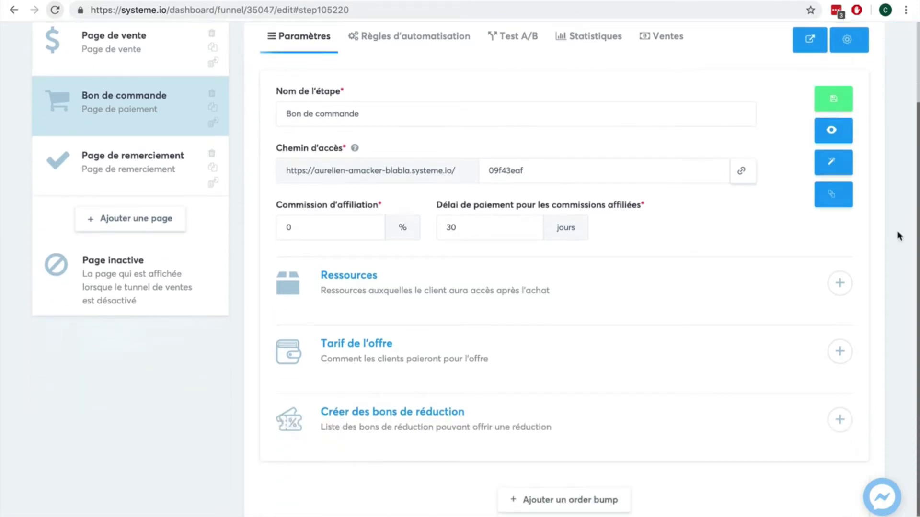
Add an Ajouter un tag resource that tags buyers with Client-ebook.
{"action": "left_click", "coordinate": [840, 282]}
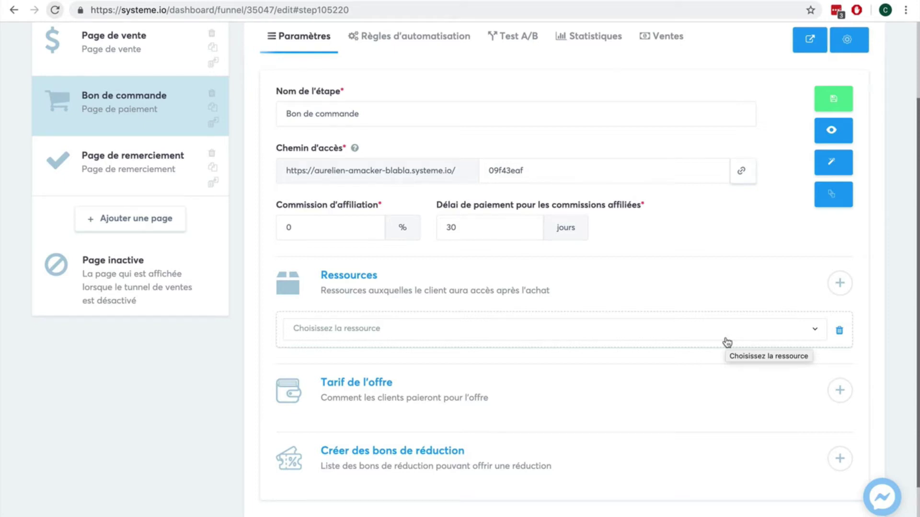
{"action": "left_click", "coordinate": [725, 342]}
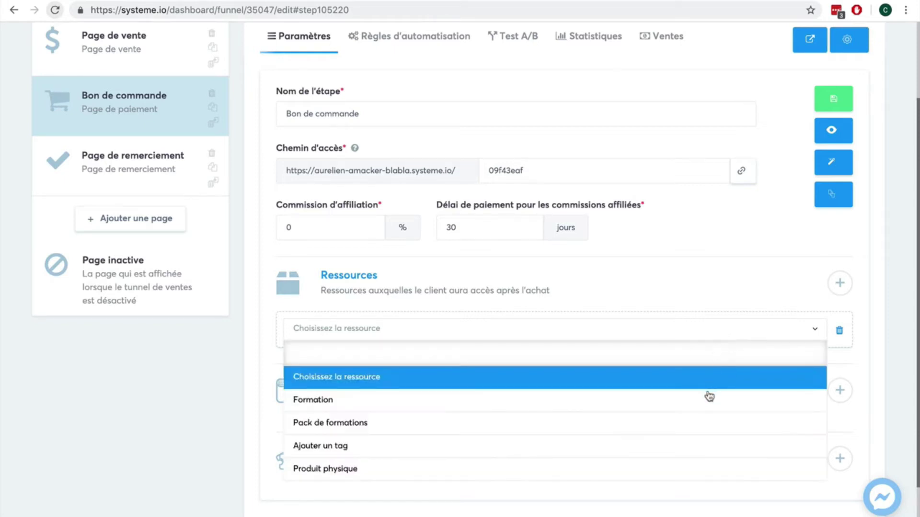
{"action": "left_click", "coordinate": [668, 445]}
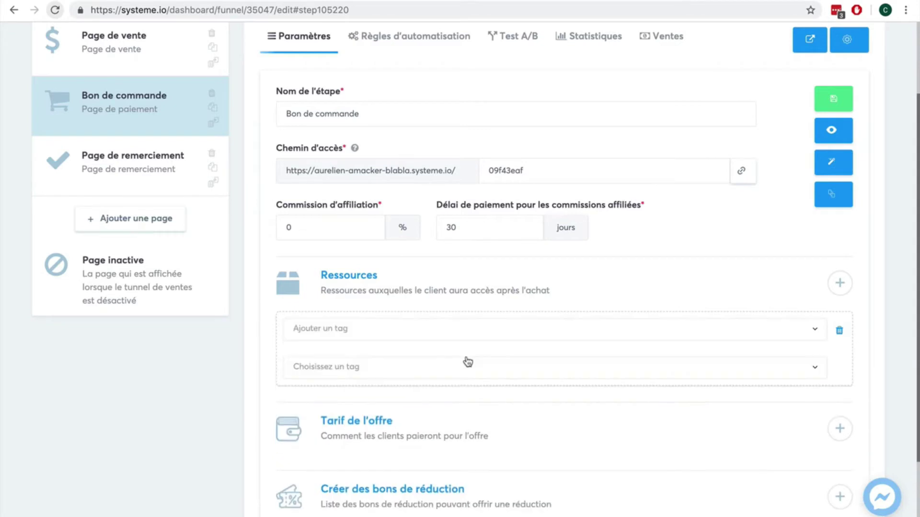
{"action": "left_click", "coordinate": [497, 376]}
{"action": "left_click", "coordinate": [493, 412]}
Add a second resource row, leaving its resource type unselected.
{"action": "left_click", "coordinate": [840, 282]}
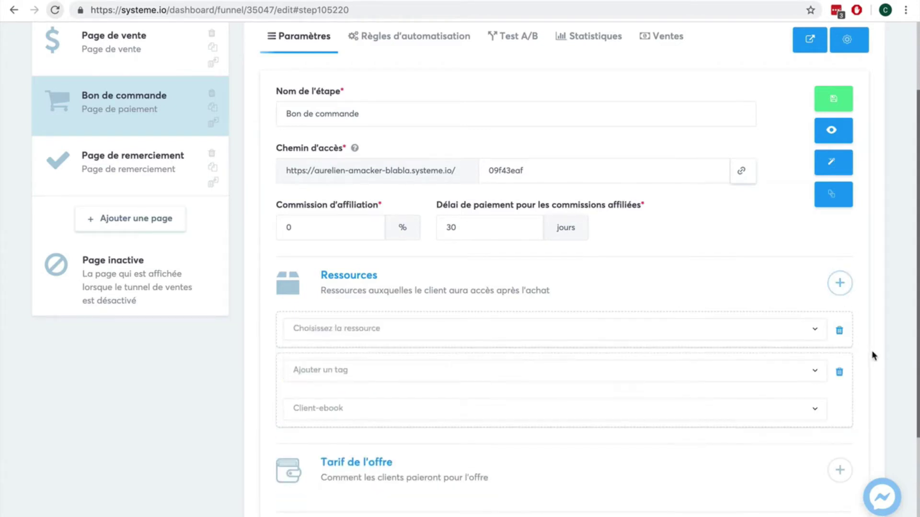
{"action": "scroll", "coordinate": [872, 359], "scroll_direction": "down", "scroll_amount": 1}
{"action": "scroll", "coordinate": [873, 356], "scroll_direction": "down", "scroll_amount": 1}
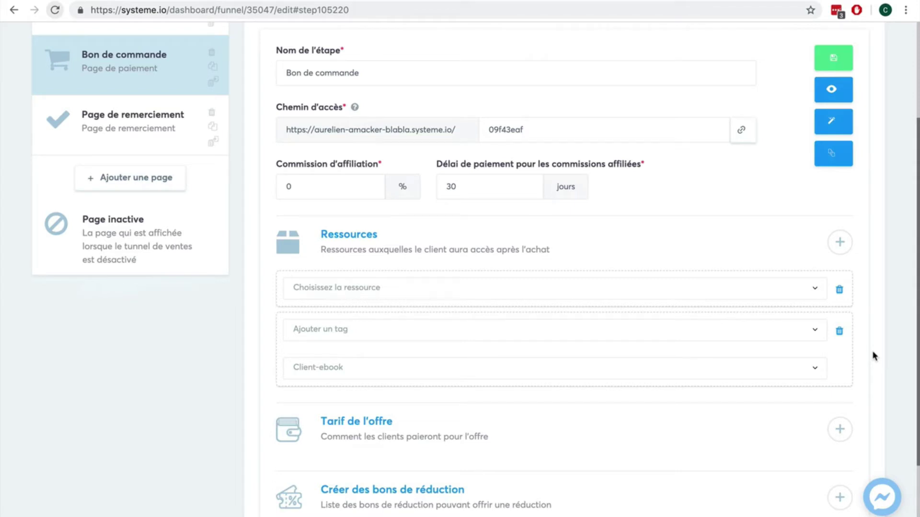
{"action": "left_click", "coordinate": [748, 295]}
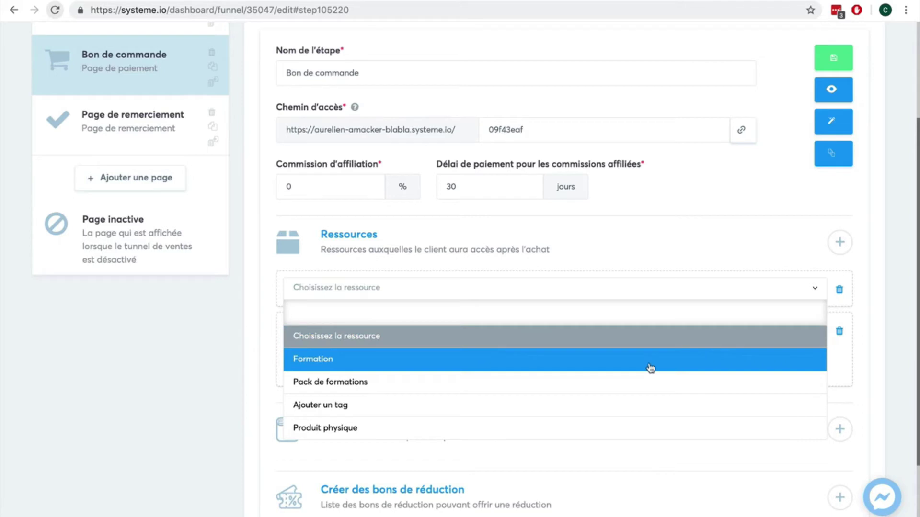
{"action": "scroll", "coordinate": [643, 409], "scroll_direction": "down", "scroll_amount": 1}
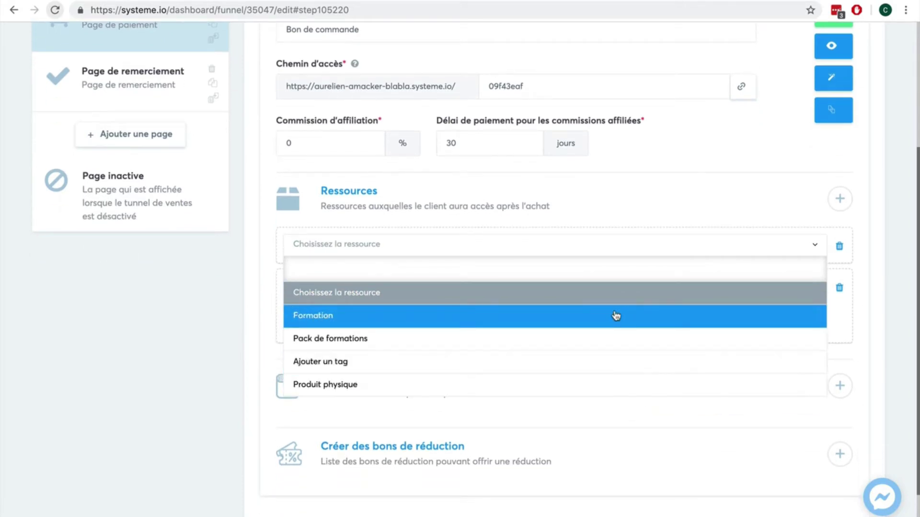
{"action": "left_click", "coordinate": [243, 309]}
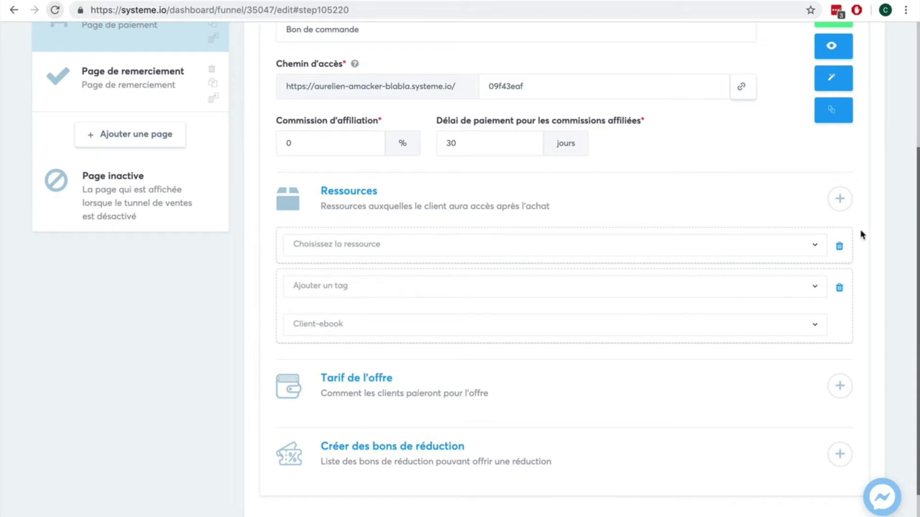
{"action": "scroll", "coordinate": [862, 234], "scroll_direction": "up", "scroll_amount": 2}
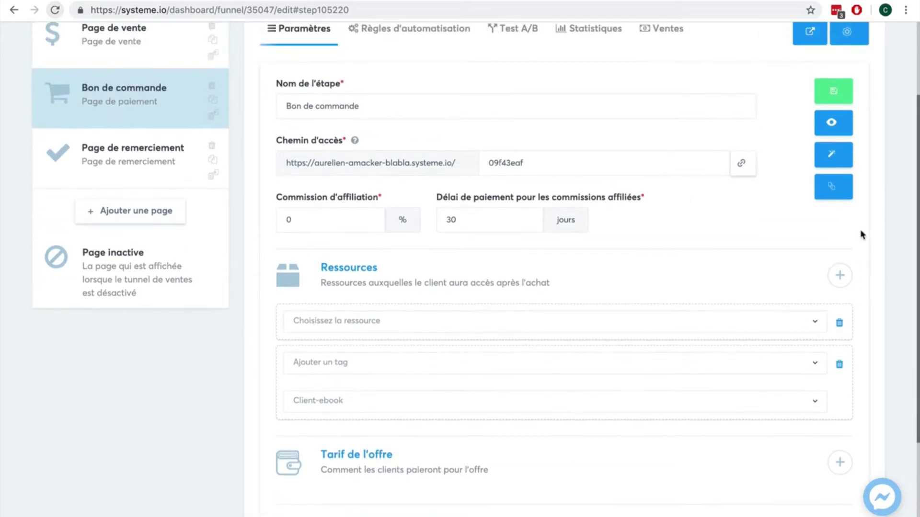
Save the Bon de commande step with its current resources.
{"action": "scroll", "coordinate": [860, 234], "scroll_direction": "up", "scroll_amount": 1}
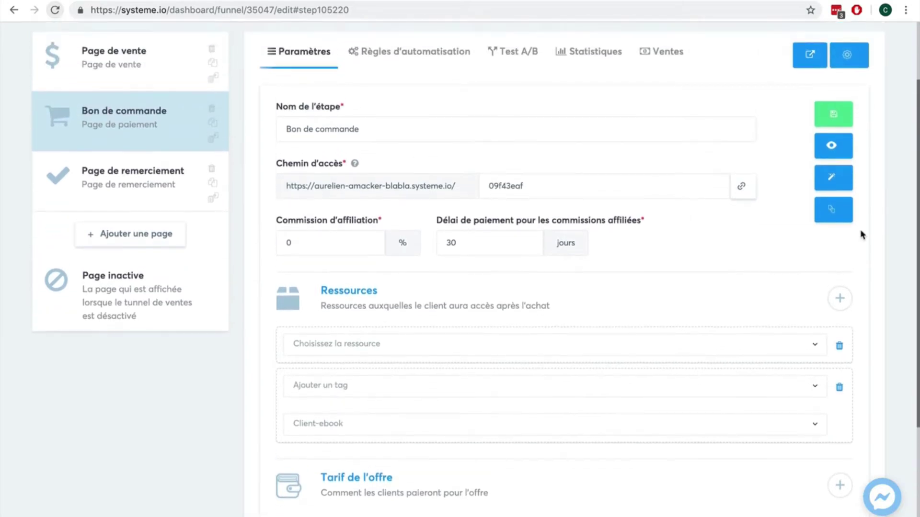
{"action": "left_click", "coordinate": [831, 117]}
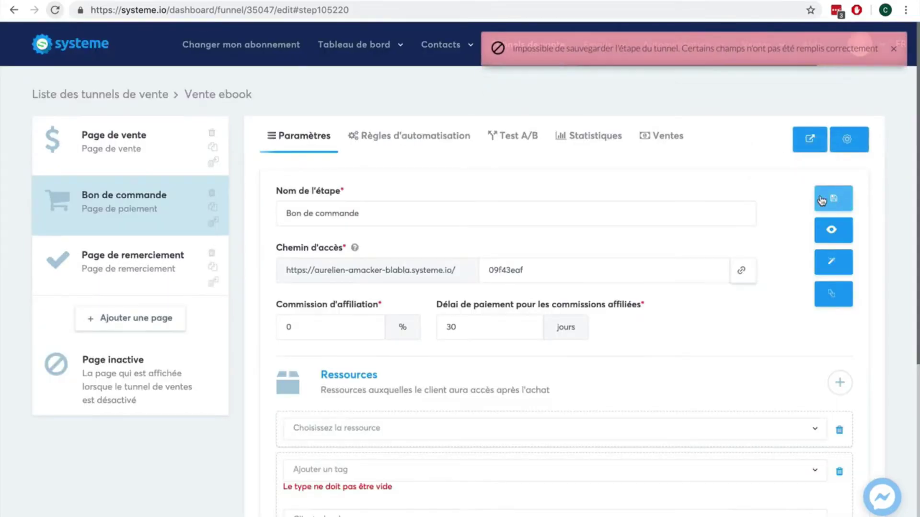
{"action": "left_click", "coordinate": [559, 474]}
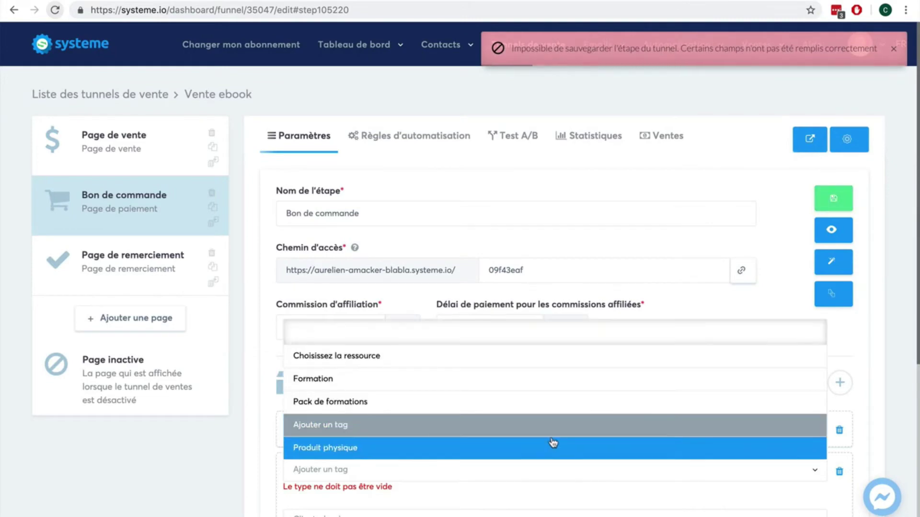
{"action": "left_click", "coordinate": [884, 442]}
{"action": "scroll", "coordinate": [884, 441], "scroll_direction": "down", "scroll_amount": 3}
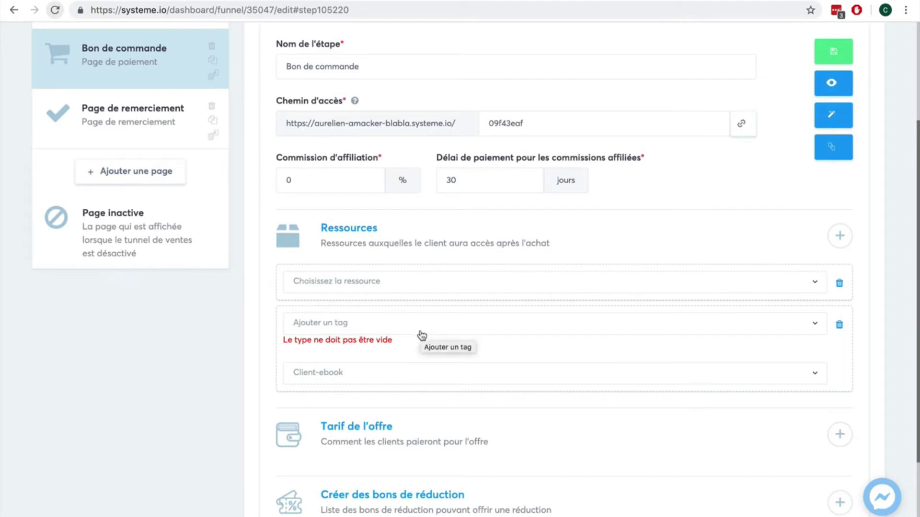
Delete the blank resource row, save the step again, and show its automation rules.
{"action": "left_click", "coordinate": [839, 285]}
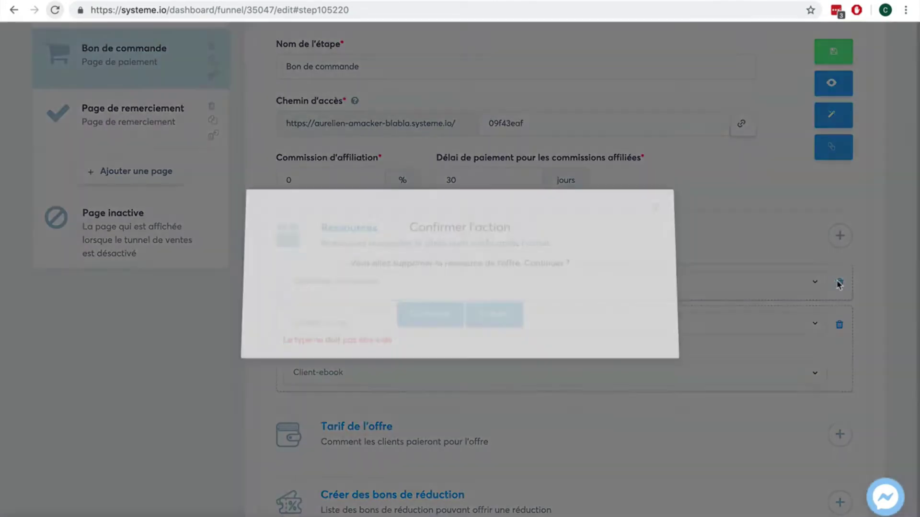
{"action": "left_click", "coordinate": [423, 318]}
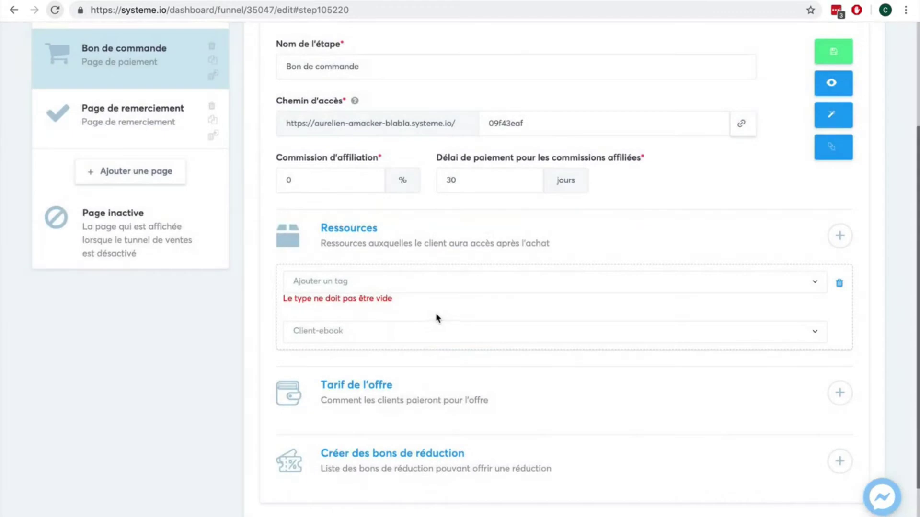
{"action": "scroll", "coordinate": [887, 151], "scroll_direction": "up", "scroll_amount": 1}
{"action": "left_click", "coordinate": [825, 81]}
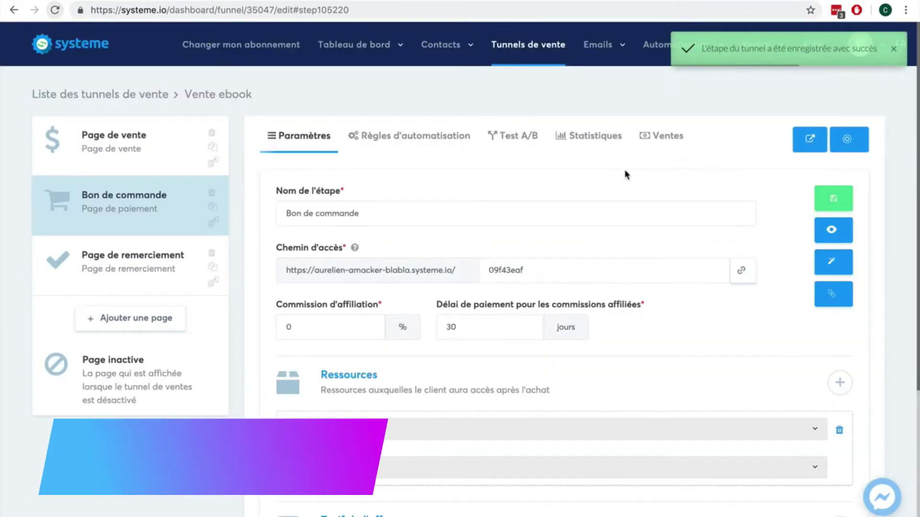
{"action": "left_click", "coordinate": [427, 143]}
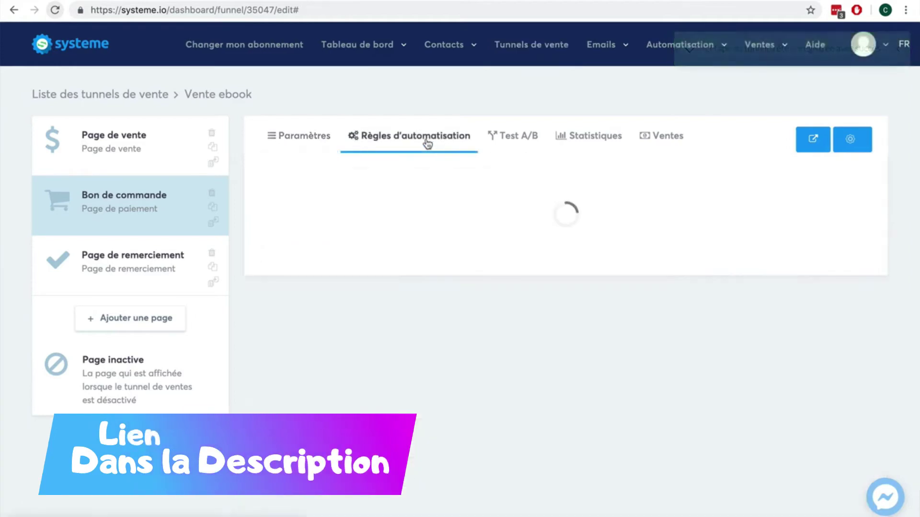
Start adding an action to the Nouvelle vente rule for Vente ebook: Bon de commande.
{"action": "mouse_move", "coordinate": [679, 52]}
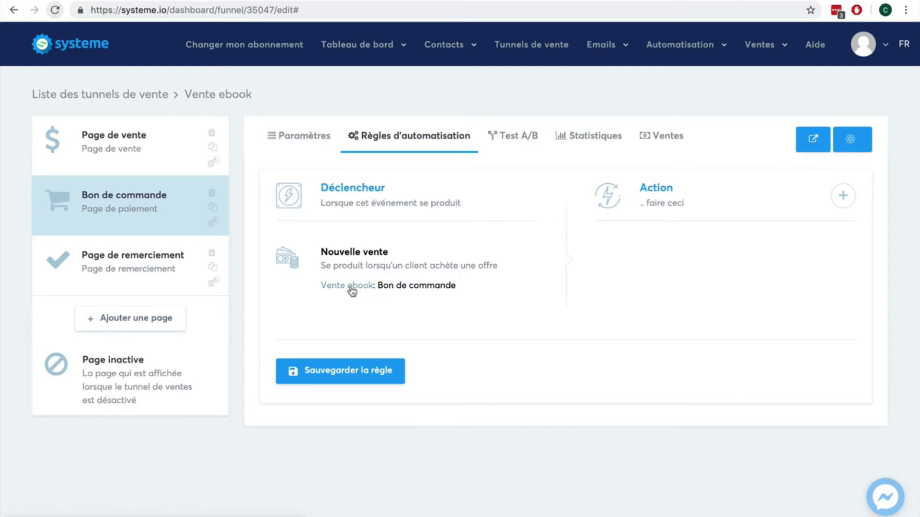
{"action": "left_click", "coordinate": [842, 203]}
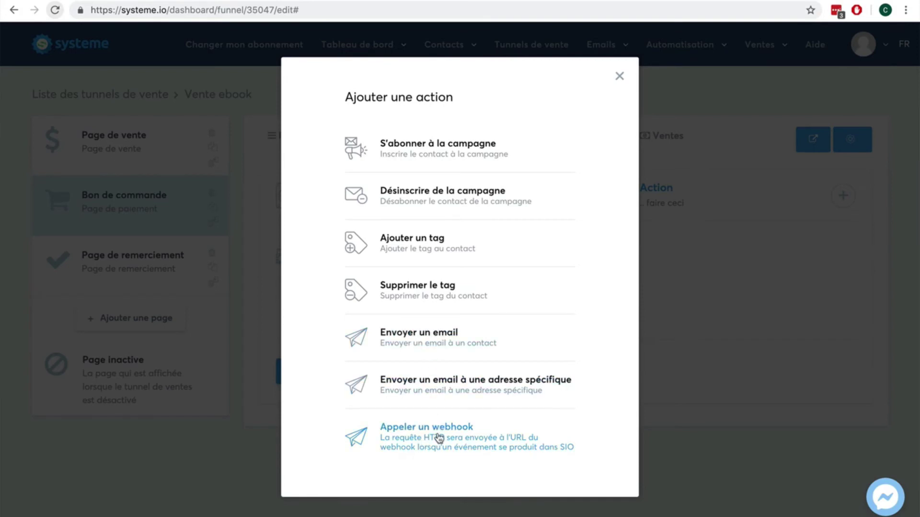
Make the action send a new email with the subject 'Votre ebook'.
{"action": "left_click", "coordinate": [426, 351]}
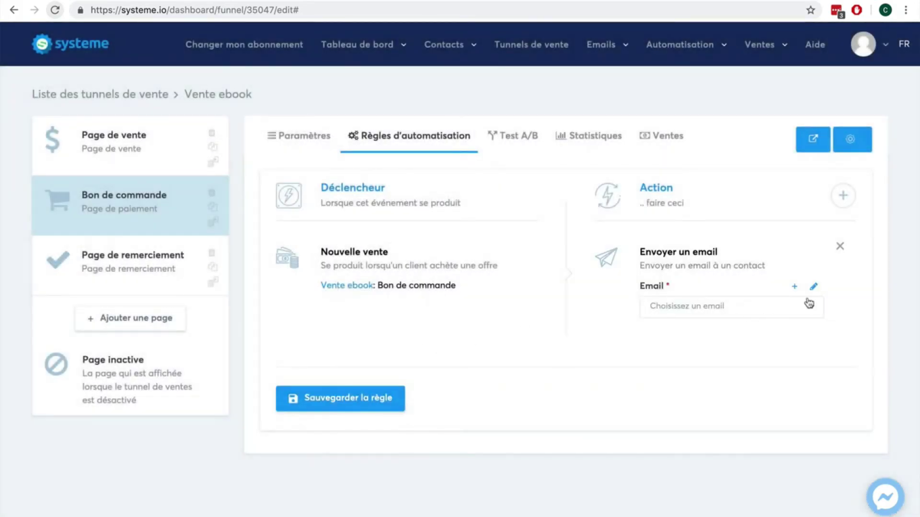
{"action": "left_click", "coordinate": [793, 287]}
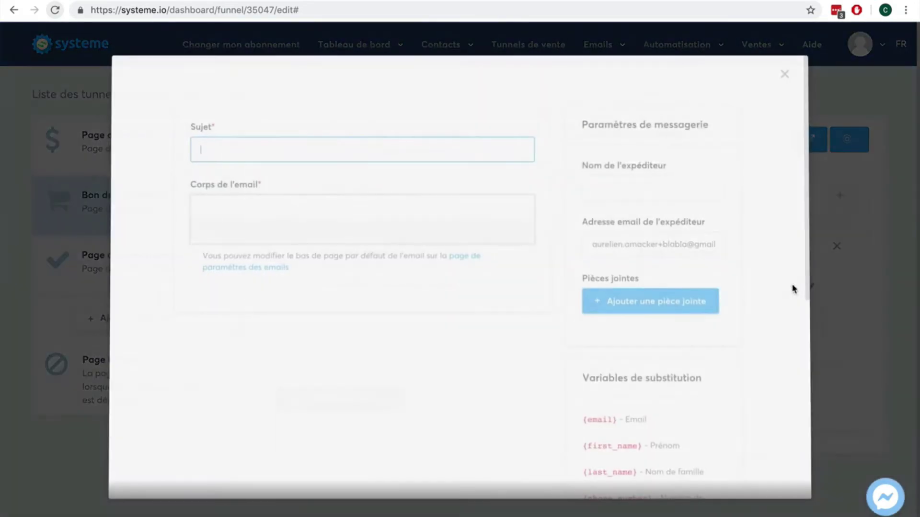
{"action": "left_click", "coordinate": [265, 150]}
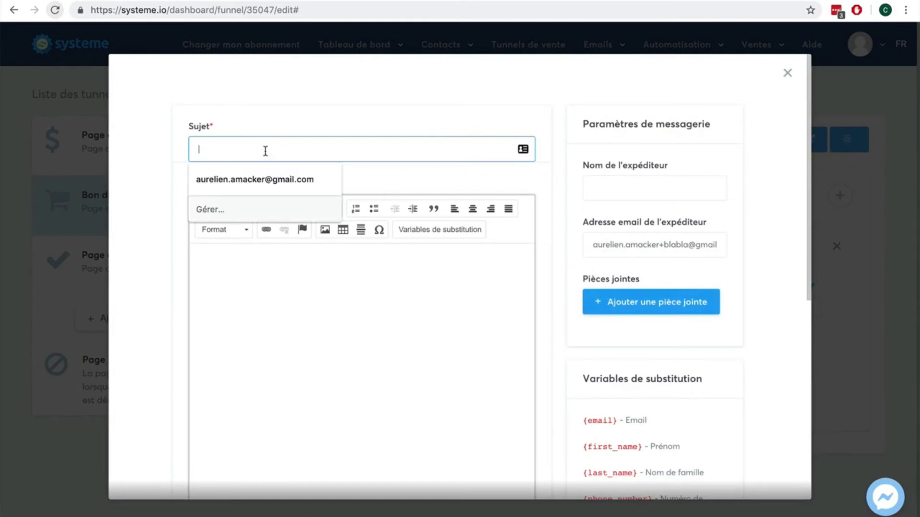
{"action": "type", "text": "Votre ebook !"}
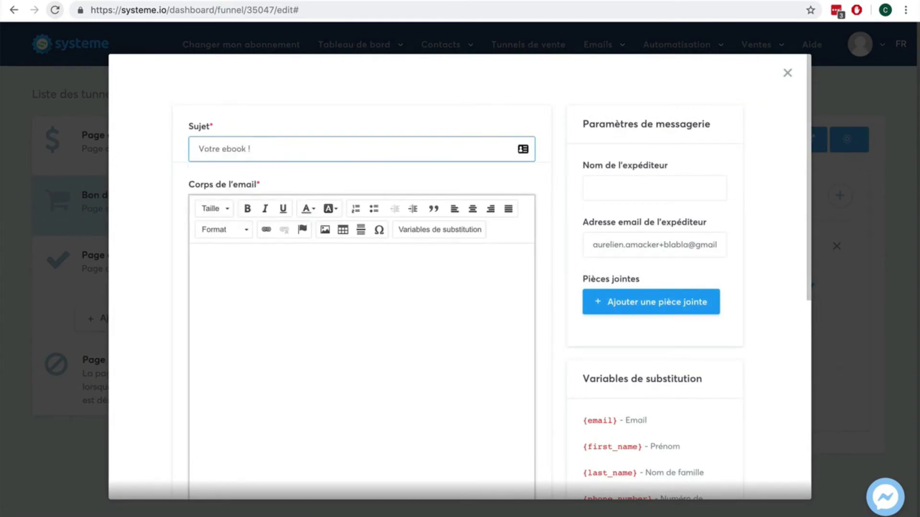
Write the body 'Bonjour, merci pour votre achat.', 'Voici notre ebook en pièce jointe', 'Cordialement, xxx'.
{"action": "key", "text": "Tab"}
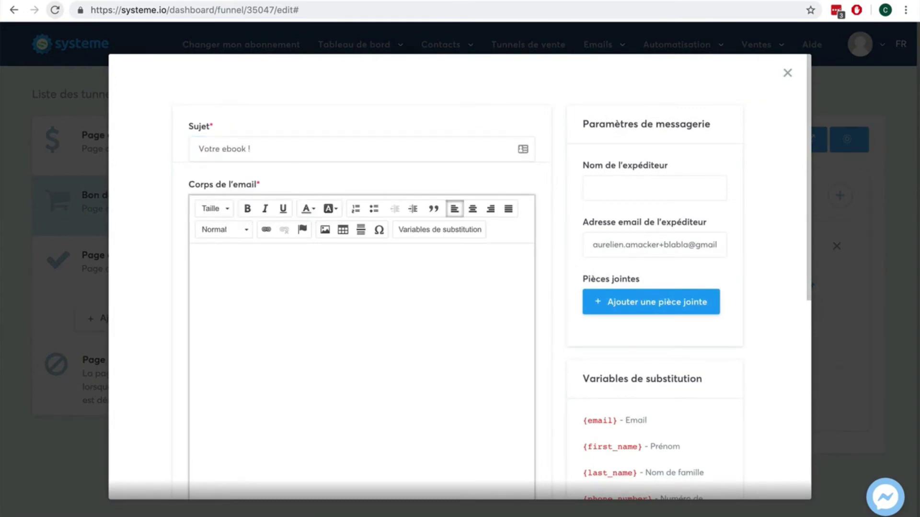
{"action": "type", "text": "Bonjour, merci pour votre achat."}
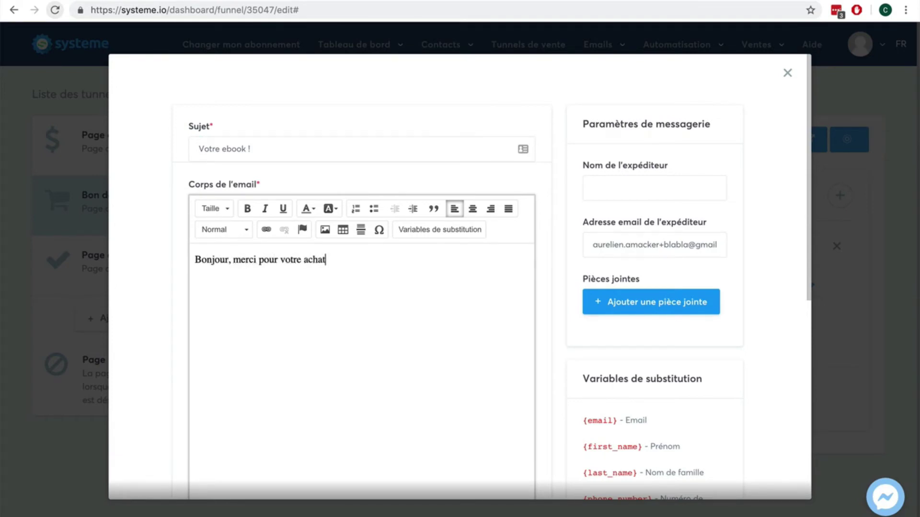
{"action": "key", "text": "Return"}
{"action": "key", "text": "Return"}
{"action": "type", "text": "Voici notre ebook"}
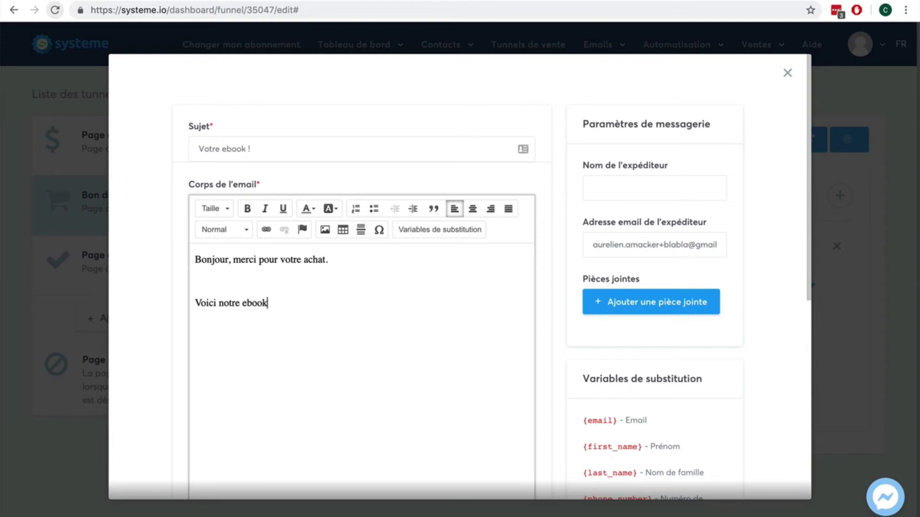
{"action": "type", "text": " en pièce jointe"}
{"action": "key", "text": "Return"}
{"action": "key", "text": "Return"}
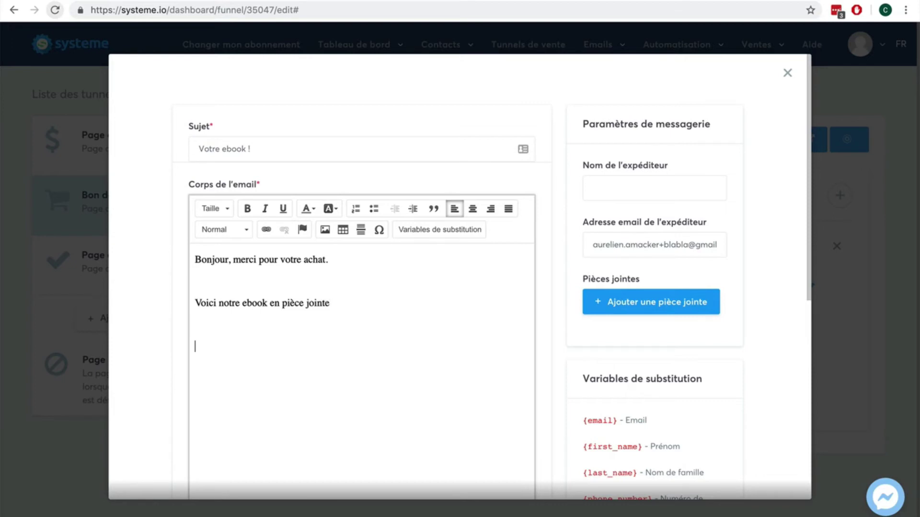
{"action": "type", "text": "Cordialement,"}
{"action": "key", "text": "Return"}
{"action": "type", "text": "xxx"}
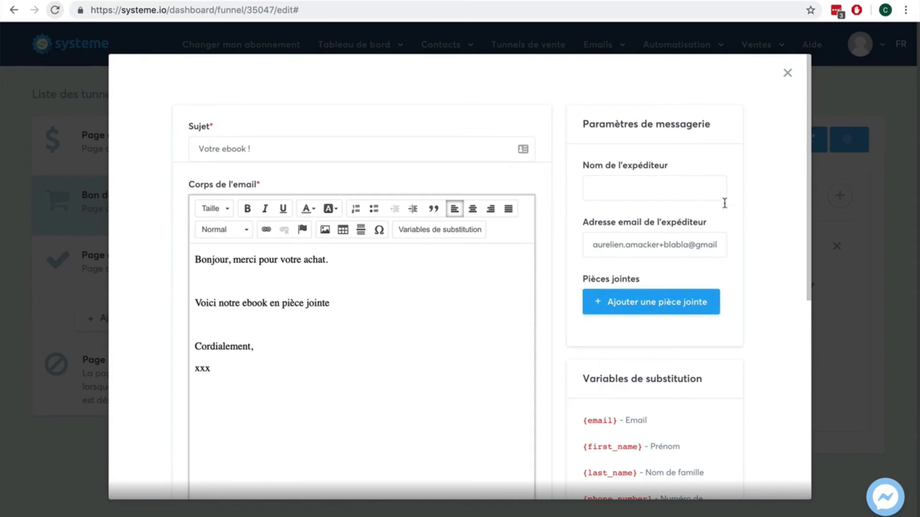
Fill in the sender name field with the sender's e-mail address.
{"action": "scroll", "coordinate": [743, 214], "scroll_direction": "down", "scroll_amount": 6}
{"action": "scroll", "coordinate": [743, 217], "scroll_direction": "up", "scroll_amount": 6}
{"action": "left_click", "coordinate": [647, 187]}
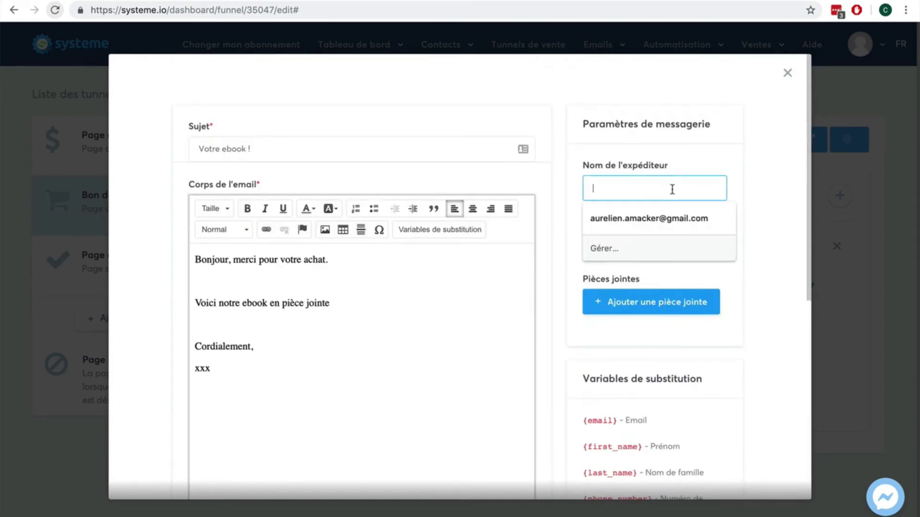
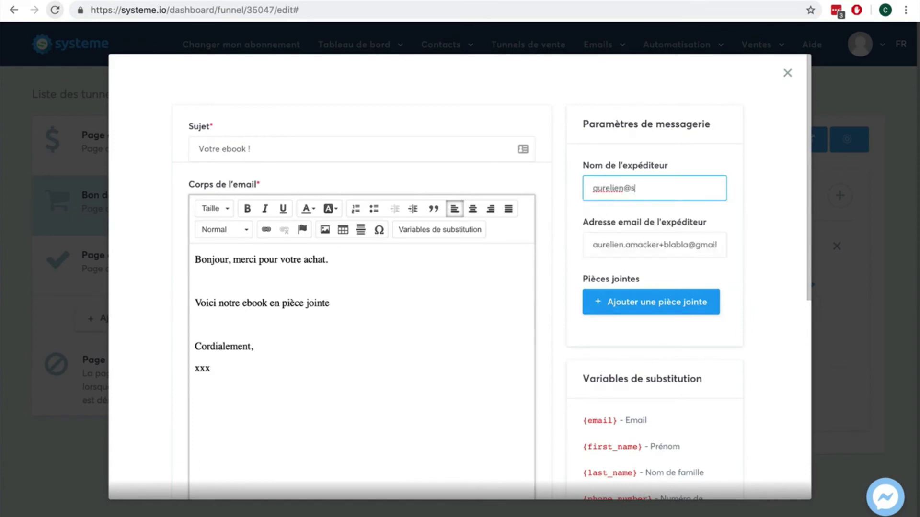
Replace the Gmail sender address with the address cut from the sender name field.
{"action": "left_click", "coordinate": [797, 254]}
{"action": "scroll", "coordinate": [798, 254], "scroll_direction": "down", "scroll_amount": 5}
{"action": "scroll", "coordinate": [796, 254], "scroll_direction": "up", "scroll_amount": 2}
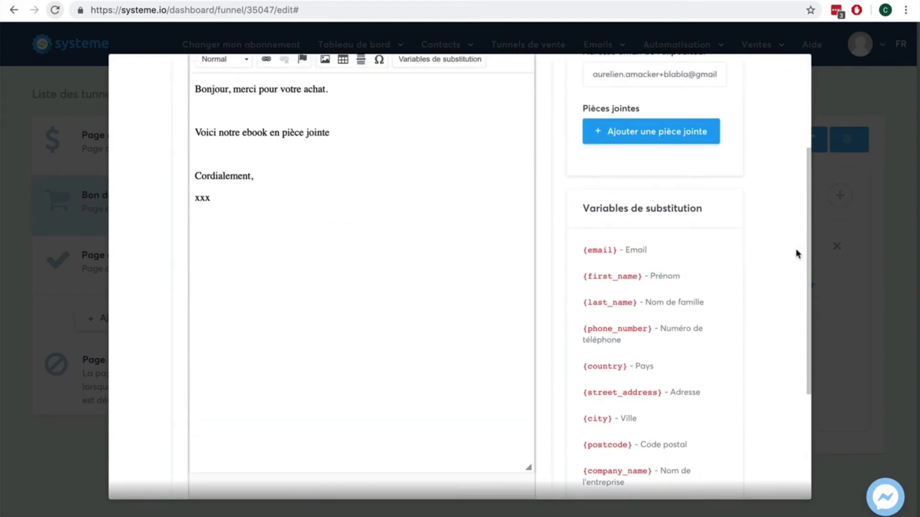
{"action": "scroll", "coordinate": [797, 254], "scroll_direction": "down", "scroll_amount": 4}
{"action": "scroll", "coordinate": [697, 452], "scroll_direction": "up", "scroll_amount": 2}
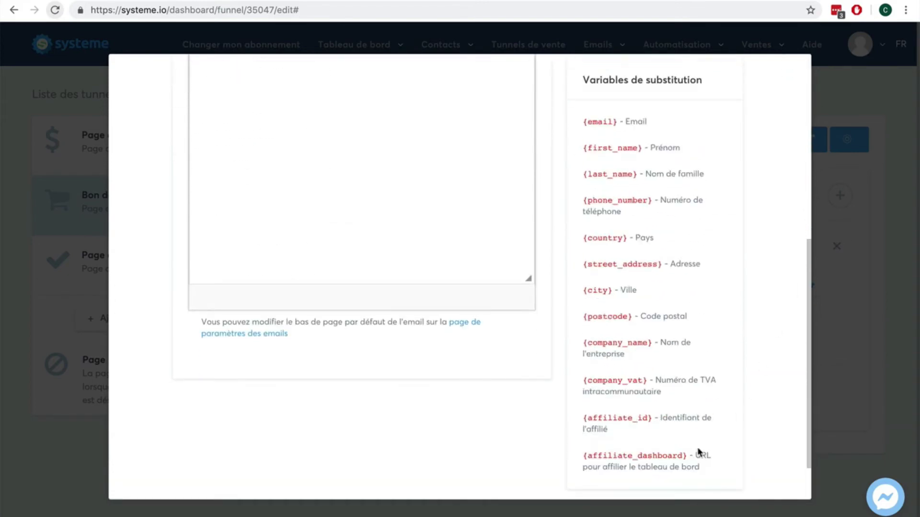
{"action": "scroll", "coordinate": [704, 412], "scroll_direction": "up", "scroll_amount": 8}
{"action": "scroll", "coordinate": [710, 375], "scroll_direction": "up", "scroll_amount": 1}
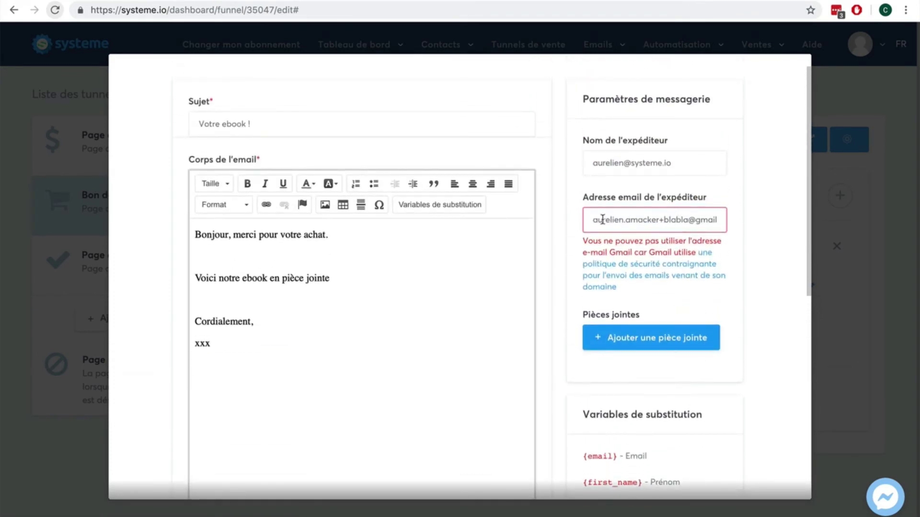
{"action": "left_click_drag", "start_coordinate": [699, 163], "coordinate": [566, 163]}
{"action": "key", "text": "ctrl+c"}
{"action": "key", "text": "BackSpace"}
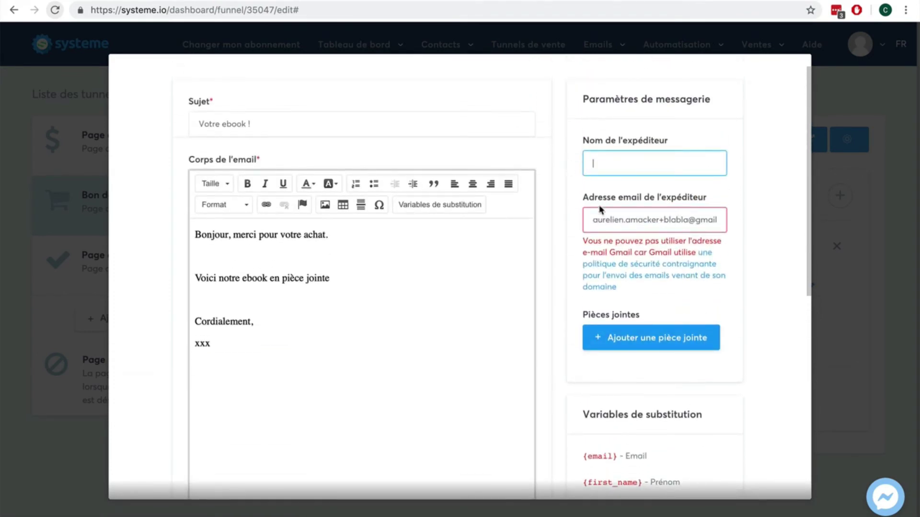
{"action": "left_click_drag", "start_coordinate": [593, 220], "coordinate": [746, 220]}
{"action": "key", "text": "ctrl+v"}
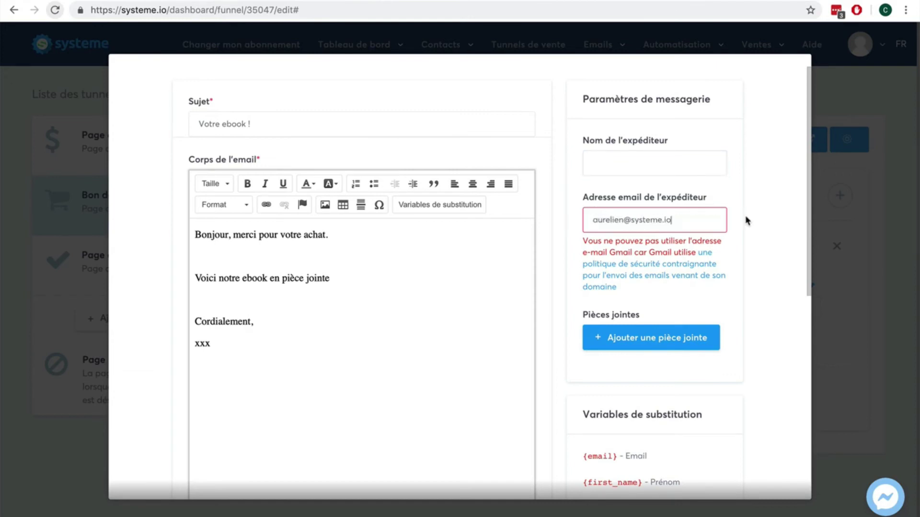
Refill the sender name field, ending it with '.fr', and save the ebook email.
{"action": "left_click", "coordinate": [661, 169]}
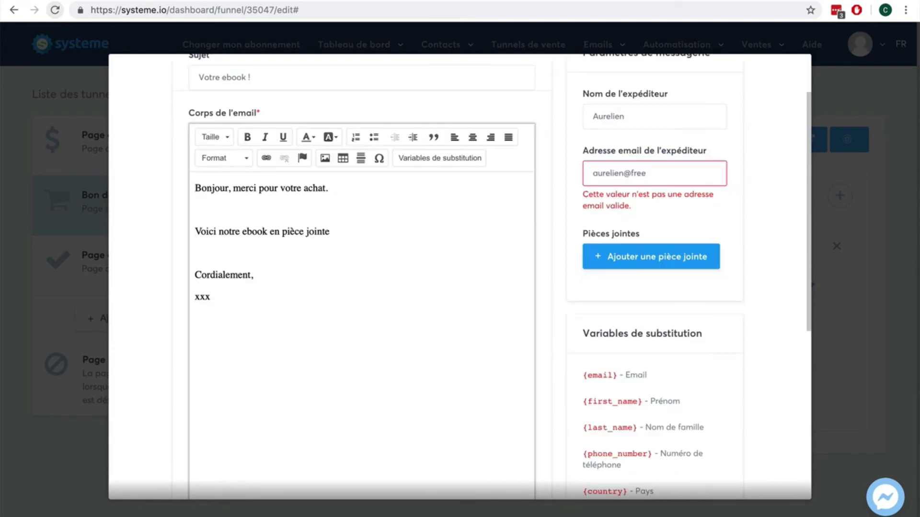
{"action": "type", "text": ".fr"}
{"action": "scroll", "coordinate": [745, 262], "scroll_direction": "down", "scroll_amount": 3}
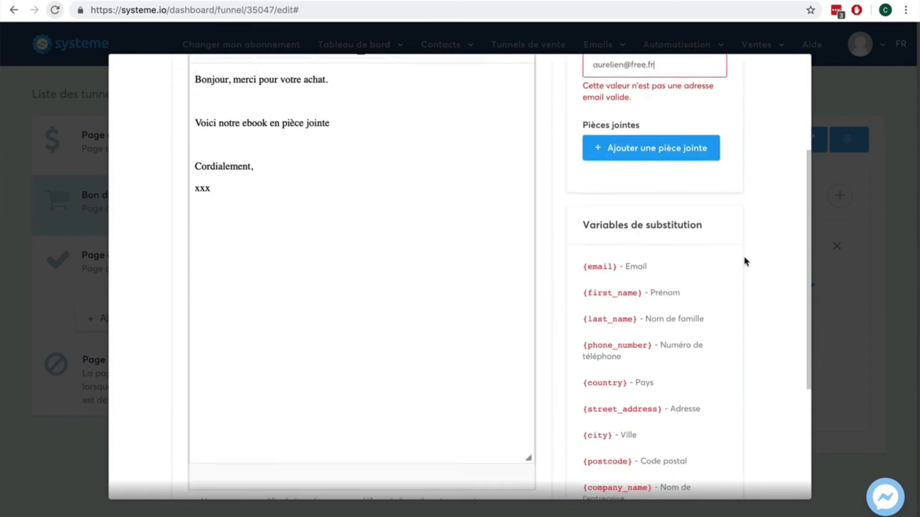
{"action": "scroll", "coordinate": [745, 262], "scroll_direction": "down", "scroll_amount": 5}
{"action": "left_click", "coordinate": [709, 476]}
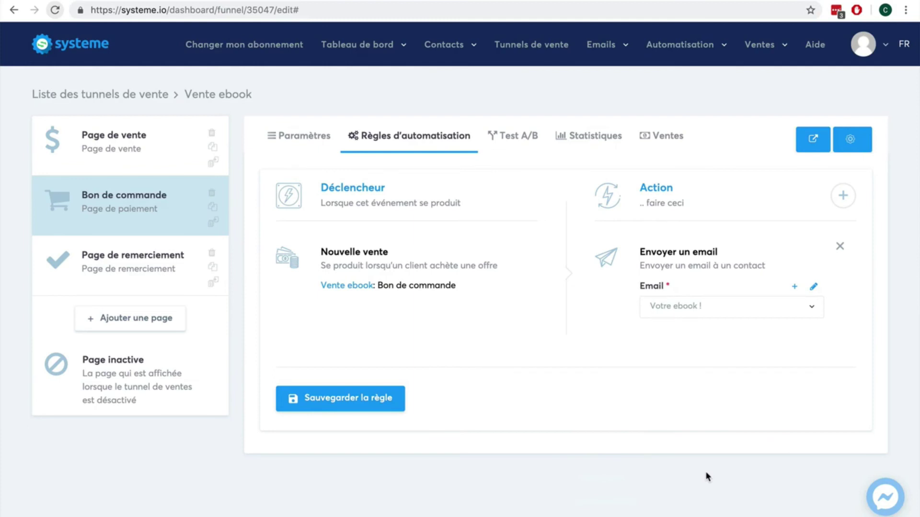
Save the new-sale rule, set the Bon de commande affiliate commission to 40%, then open the live page.
{"action": "left_click", "coordinate": [350, 407]}
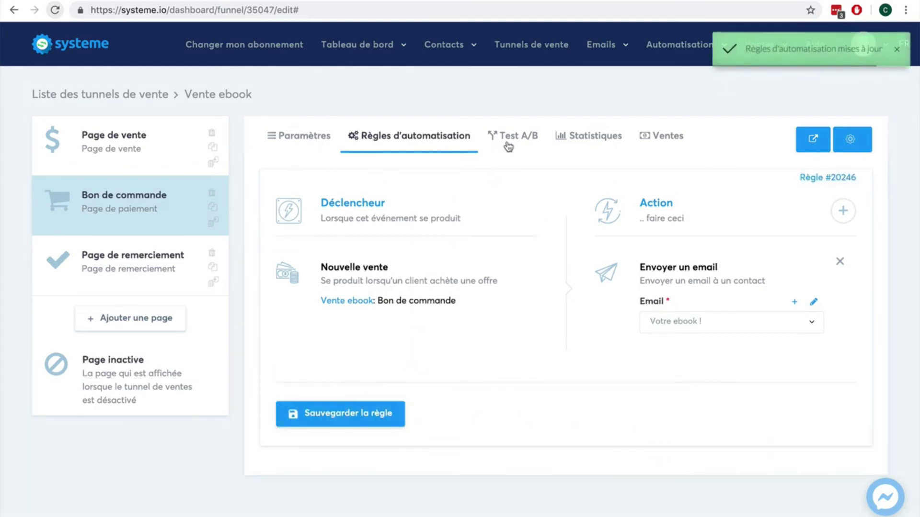
{"action": "left_click", "coordinate": [309, 138]}
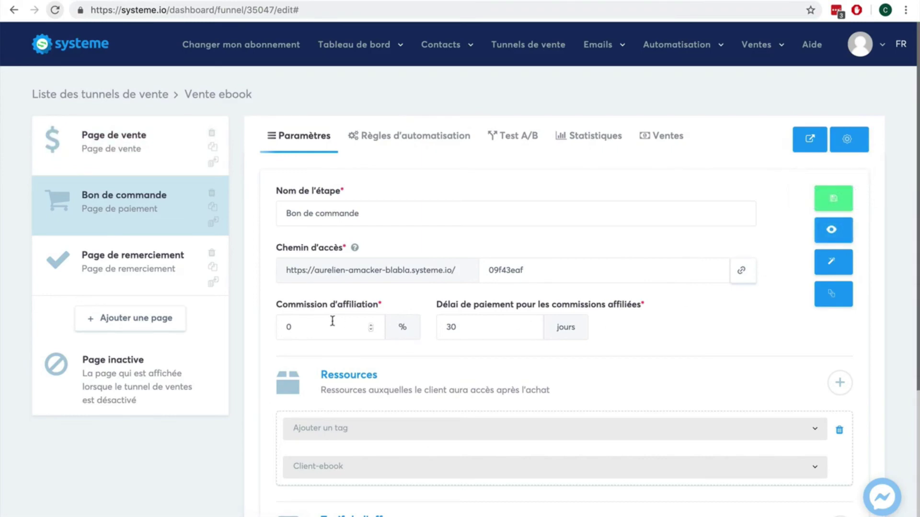
{"action": "double_click", "coordinate": [287, 326]}
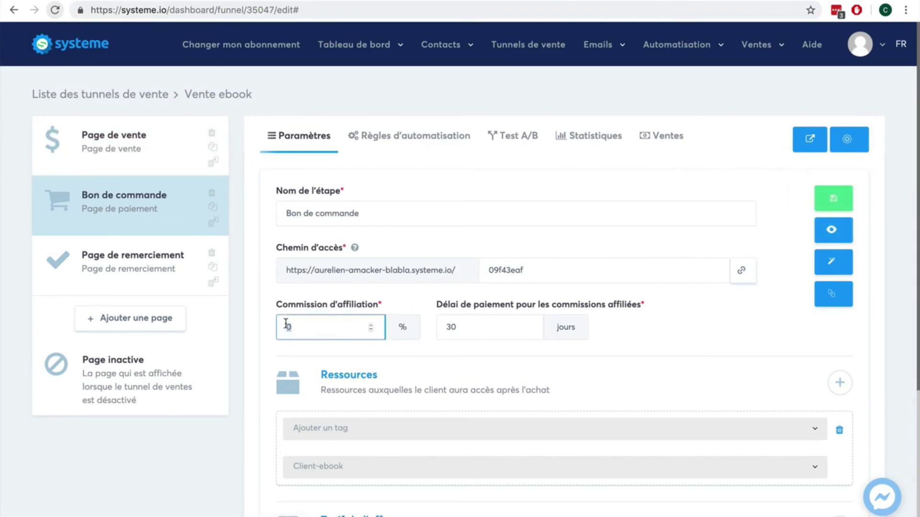
{"action": "type", "text": "40"}
{"action": "scroll", "coordinate": [718, 341], "scroll_direction": "down", "scroll_amount": 4}
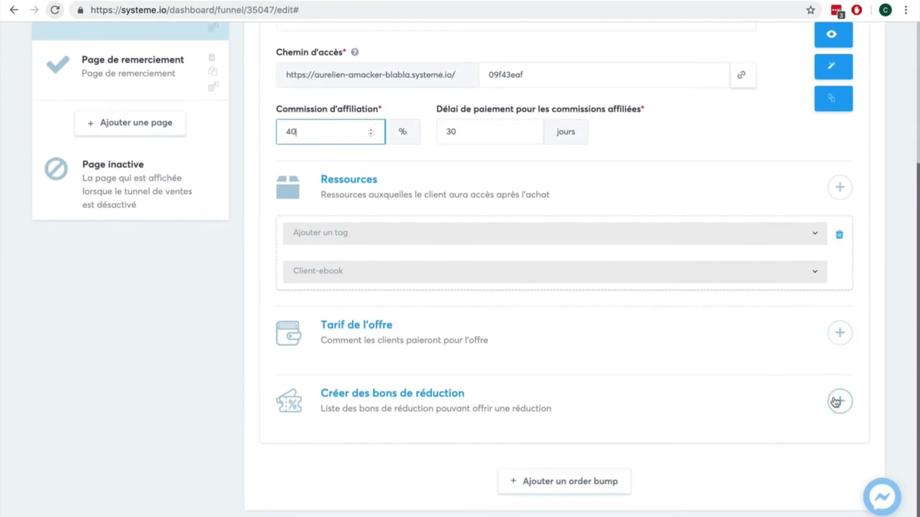
{"action": "scroll", "coordinate": [836, 403], "scroll_direction": "up", "scroll_amount": 4}
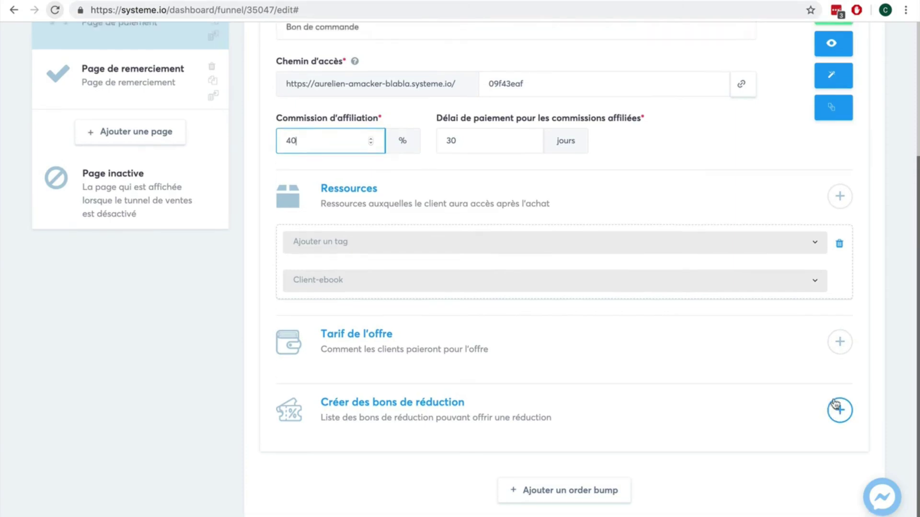
{"action": "left_click", "coordinate": [831, 232]}
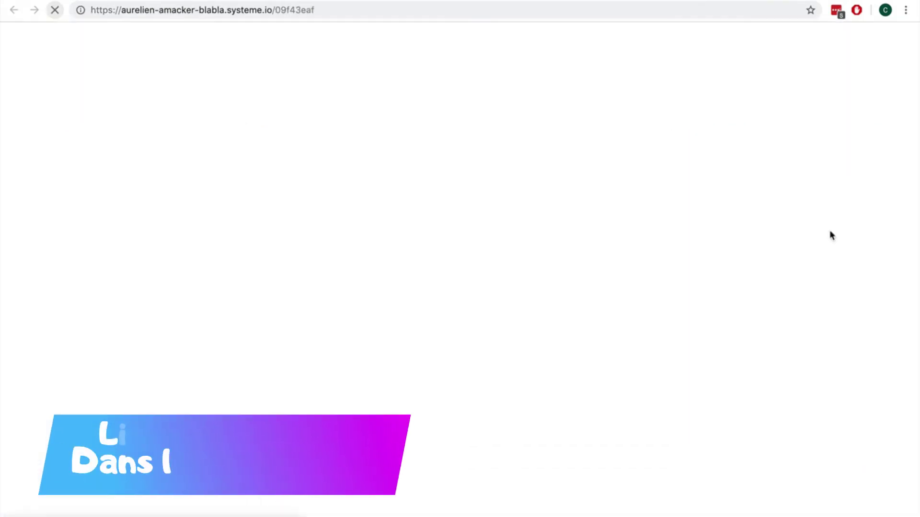
Preview the live 7€ order form with France as the country, then return to the funnel editor.
{"action": "scroll", "coordinate": [786, 295], "scroll_direction": "down", "scroll_amount": 15}
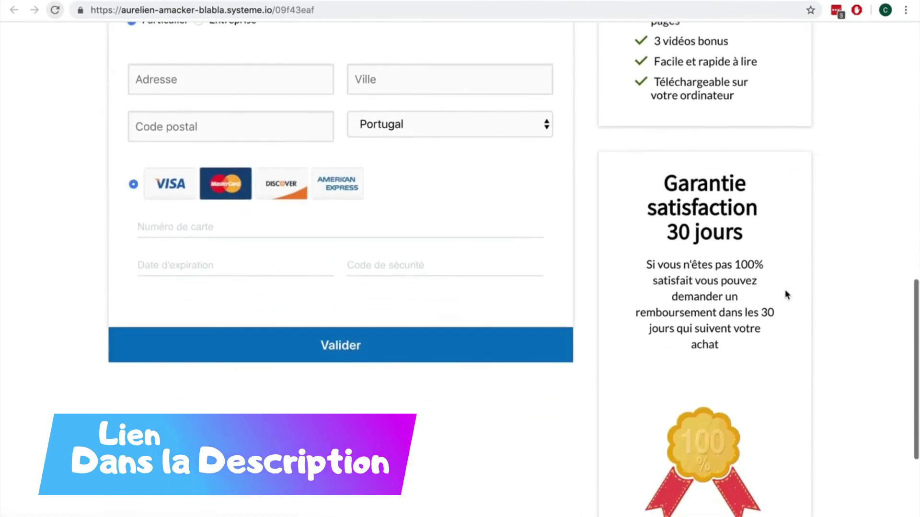
{"action": "scroll", "coordinate": [785, 295], "scroll_direction": "up", "scroll_amount": 3}
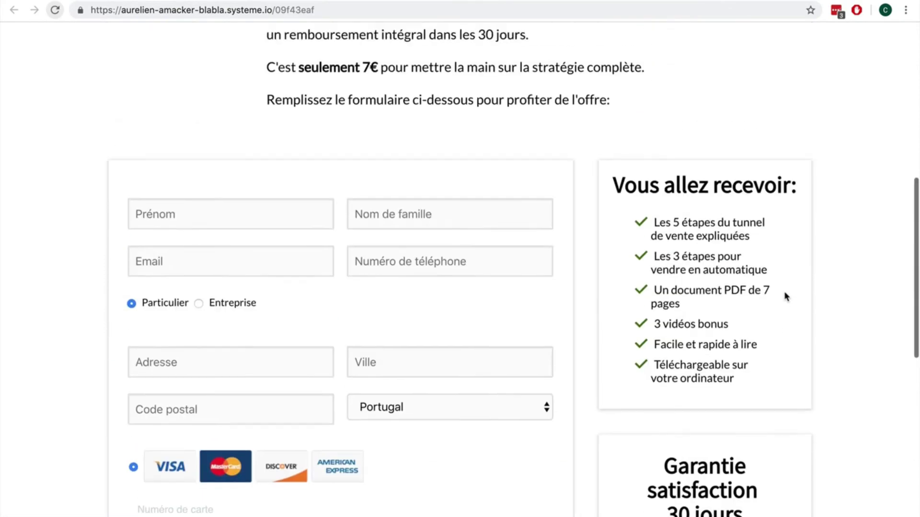
{"action": "left_click", "coordinate": [472, 260]}
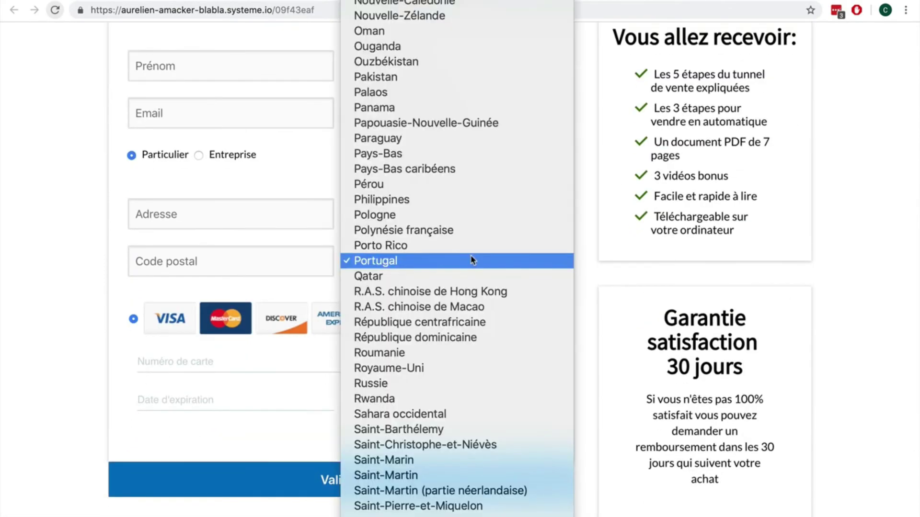
{"action": "left_click", "coordinate": [30, 259]}
{"action": "scroll", "coordinate": [163, 271], "scroll_direction": "up", "scroll_amount": 2}
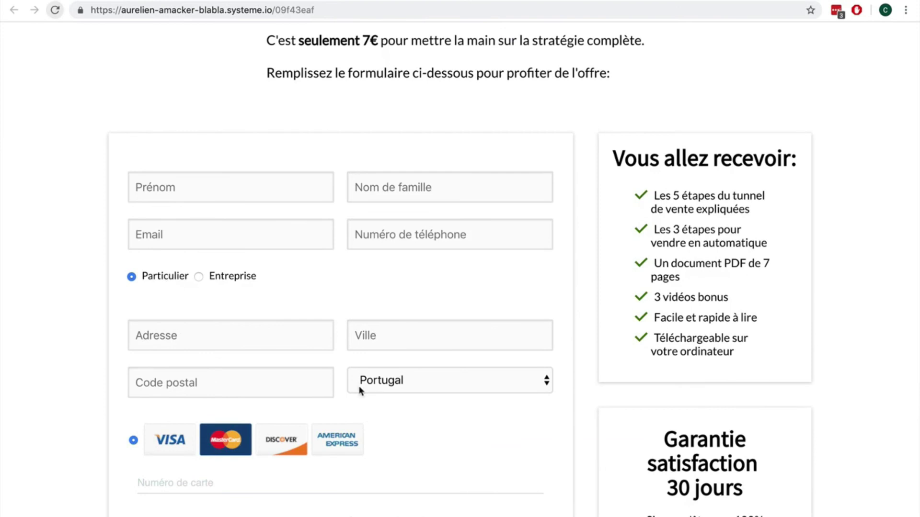
{"action": "left_click", "coordinate": [437, 383]}
{"action": "type", "text": "fr"}
{"action": "key", "text": "Return"}
{"action": "scroll", "coordinate": [457, 322], "scroll_direction": "up", "scroll_amount": 5}
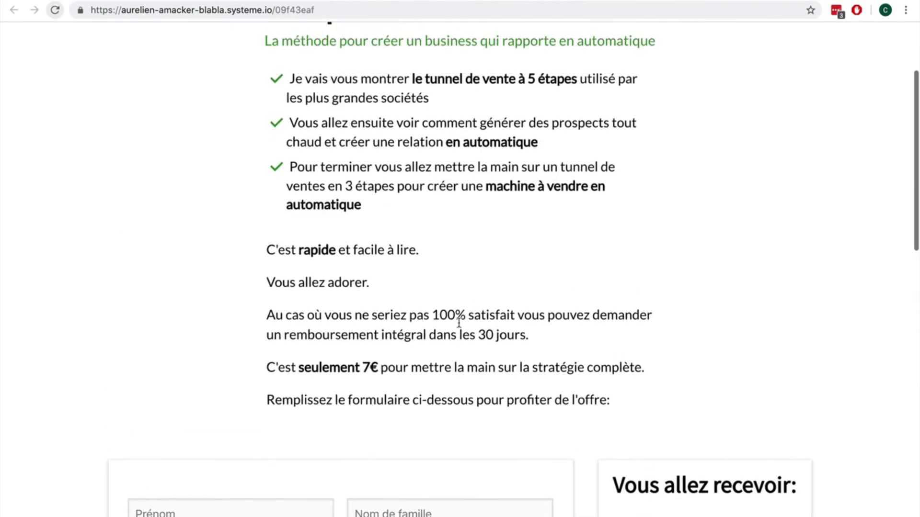
{"action": "scroll", "coordinate": [460, 324], "scroll_direction": "down", "scroll_amount": 10}
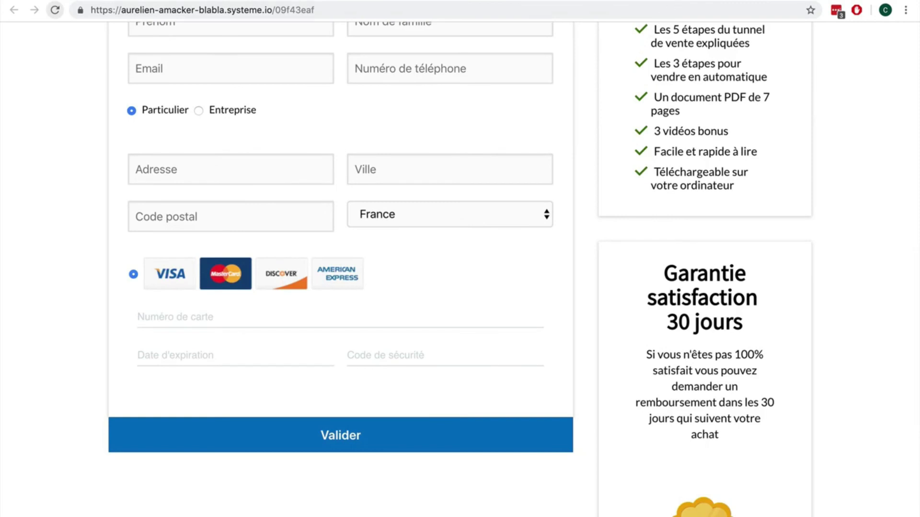
{"action": "key", "text": "ctrl+shift+Tab"}
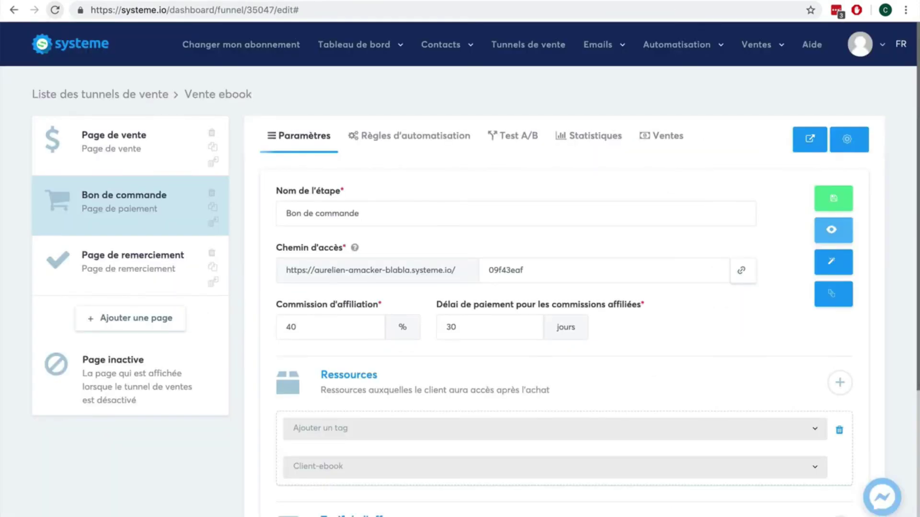